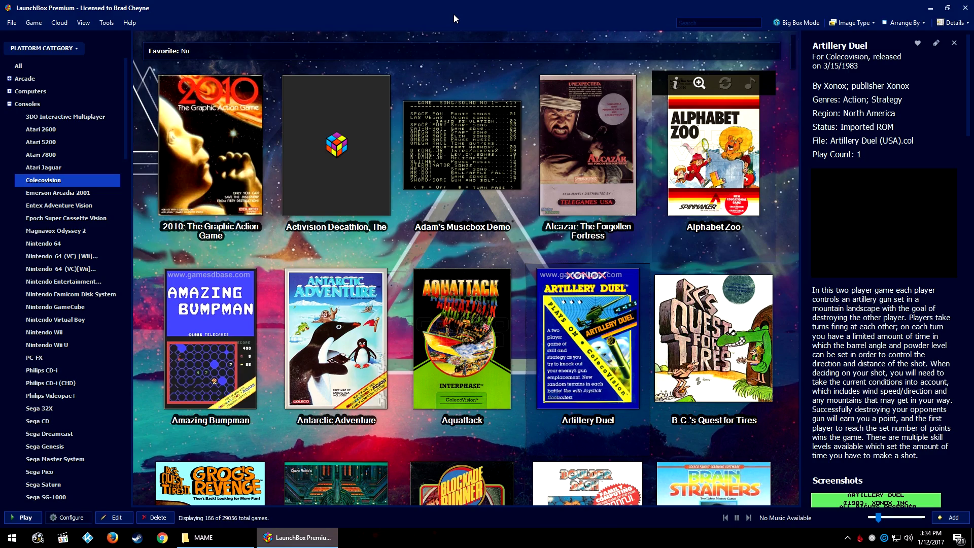
# - Start a ROM file import and proceed to the file selection page of the import wizard
pyautogui.click(104, 25)
pyautogui.moveTo(203, 176)
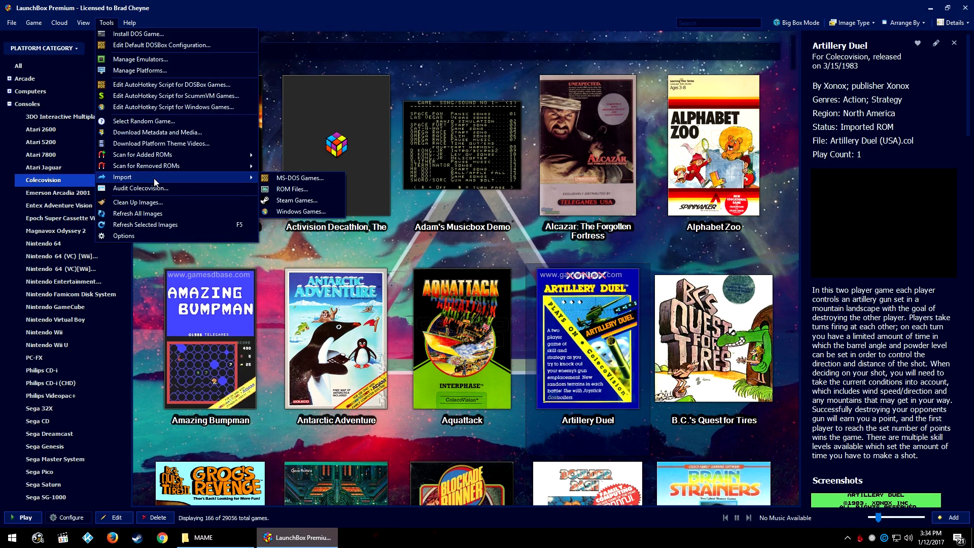
pyautogui.click(262, 189)
pyautogui.click(611, 387)
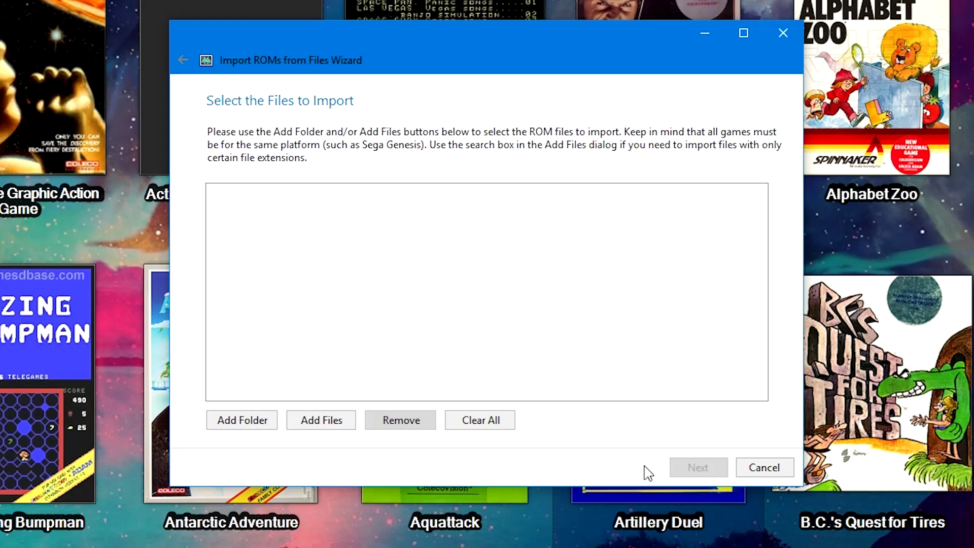
# - Add all ROM files from S:\Emulator\ColecoVision\Games to the import and accept the file list
pyautogui.click(333, 421)
pyautogui.click(649, 85)
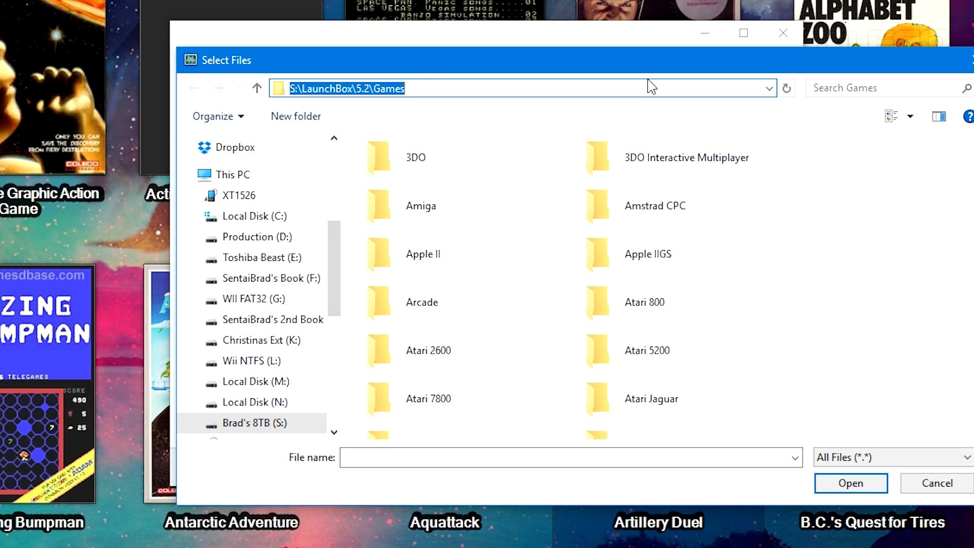
pyautogui.write('S:\\Emulator\\ColecoVision\\Games')
pyautogui.hotkey('ctrl', 'a')
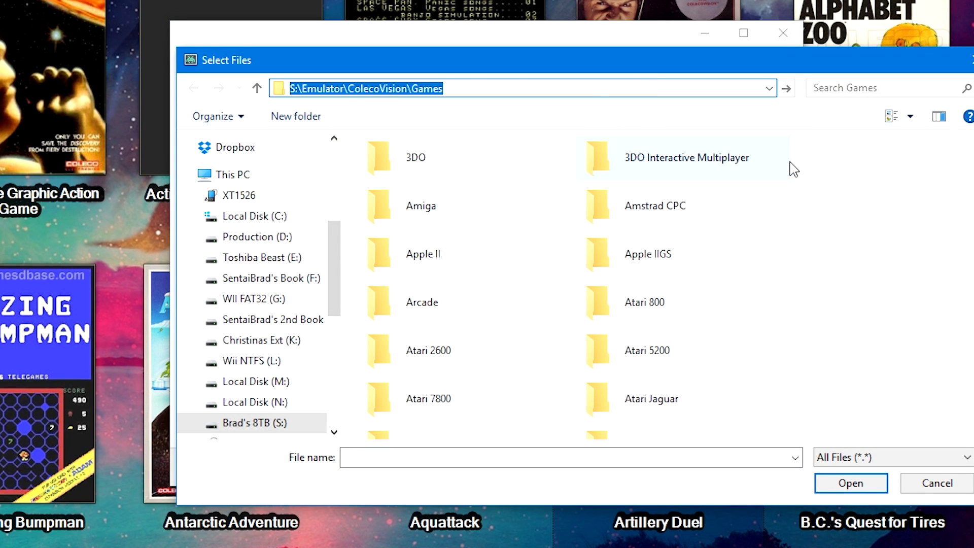
pyautogui.press('Return')
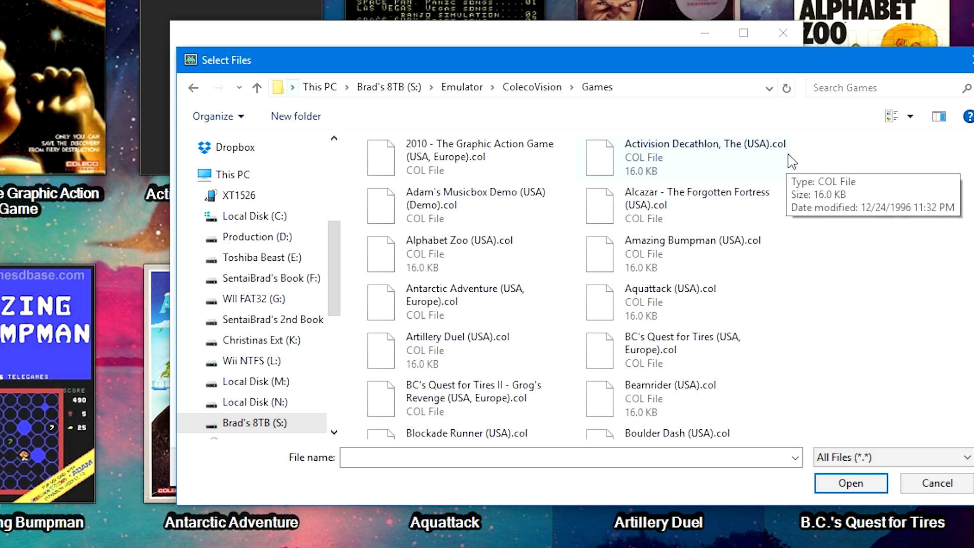
pyautogui.click(792, 161)
pyautogui.hotkey('ctrl', 'a')
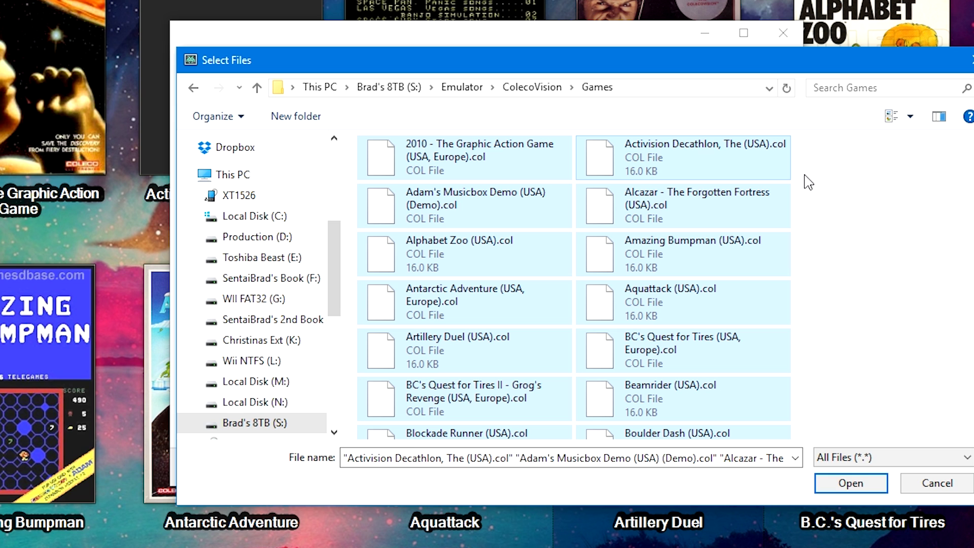
pyautogui.click(866, 488)
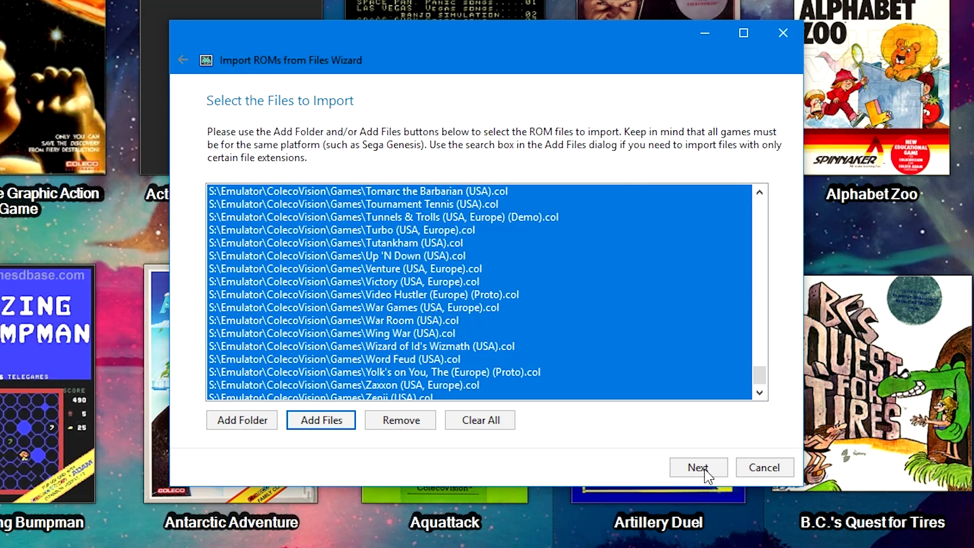
pyautogui.click(693, 469)
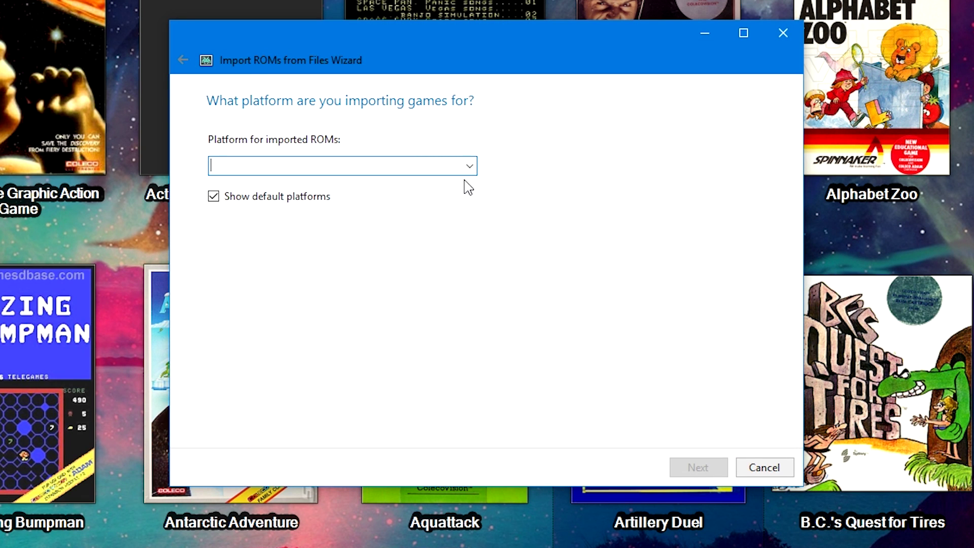
# - Choose Colecovision as the platform for the imported ROMs and continue to the emulator choice
pyautogui.click(470, 166)
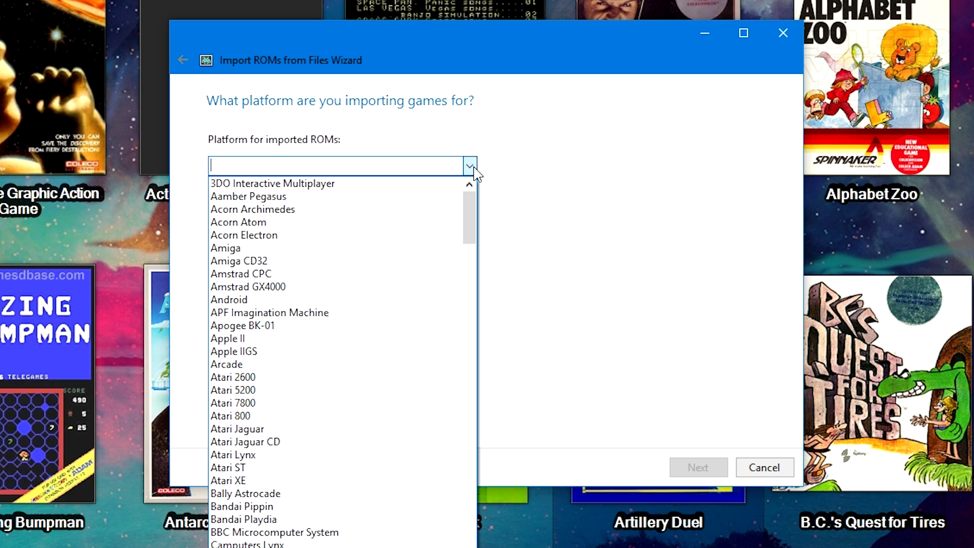
pyautogui.scroll(-7, 374, 311)
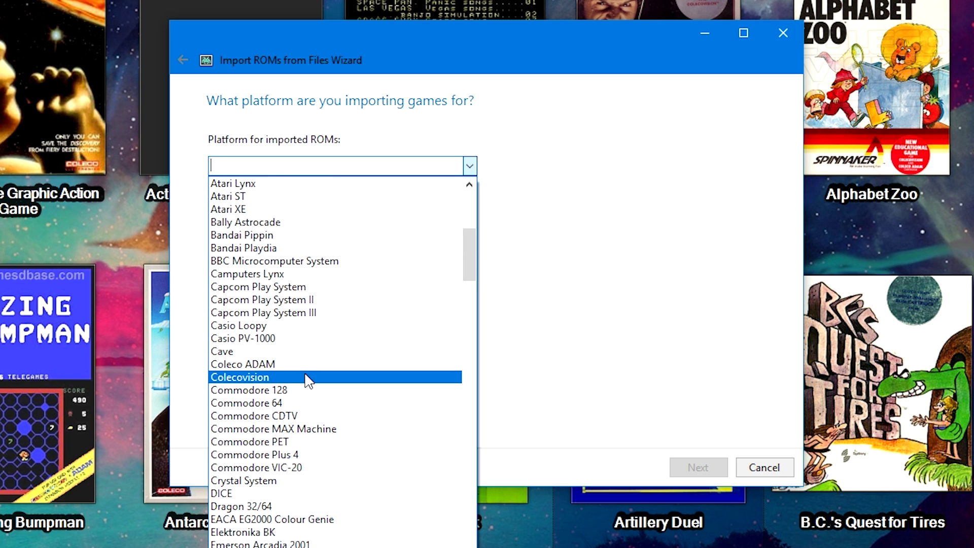
pyautogui.click(307, 377)
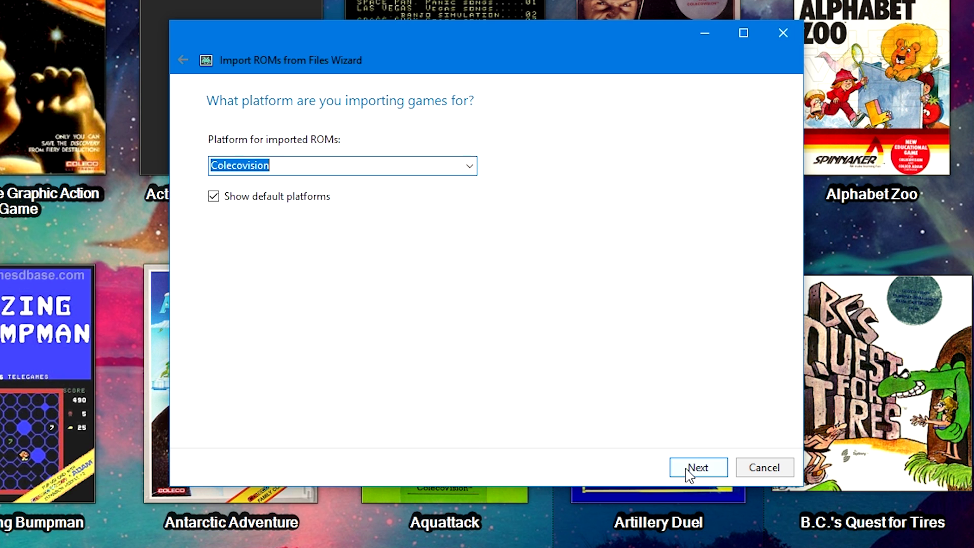
pyautogui.click(688, 470)
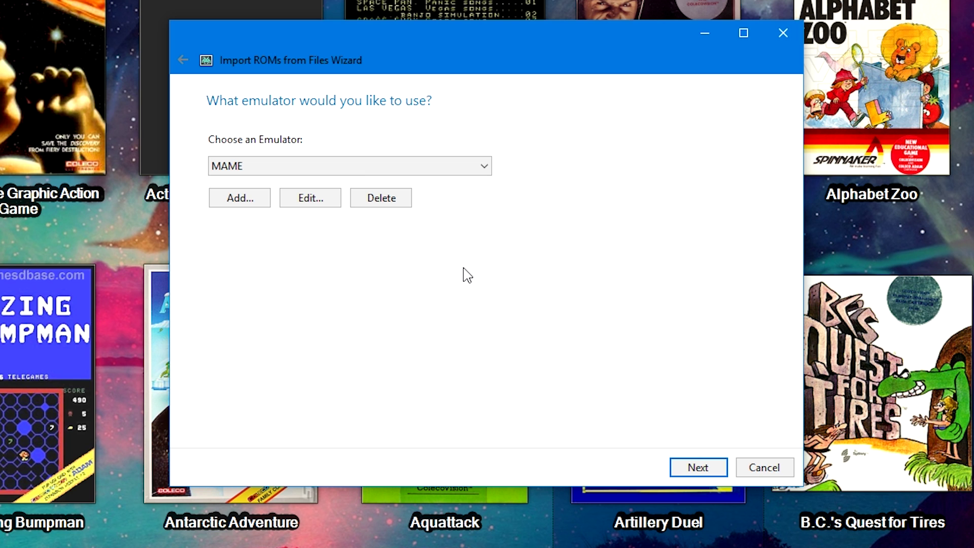
# - Add a new emulator entry for the import and name it MAME (MESS)
pyautogui.click(366, 166)
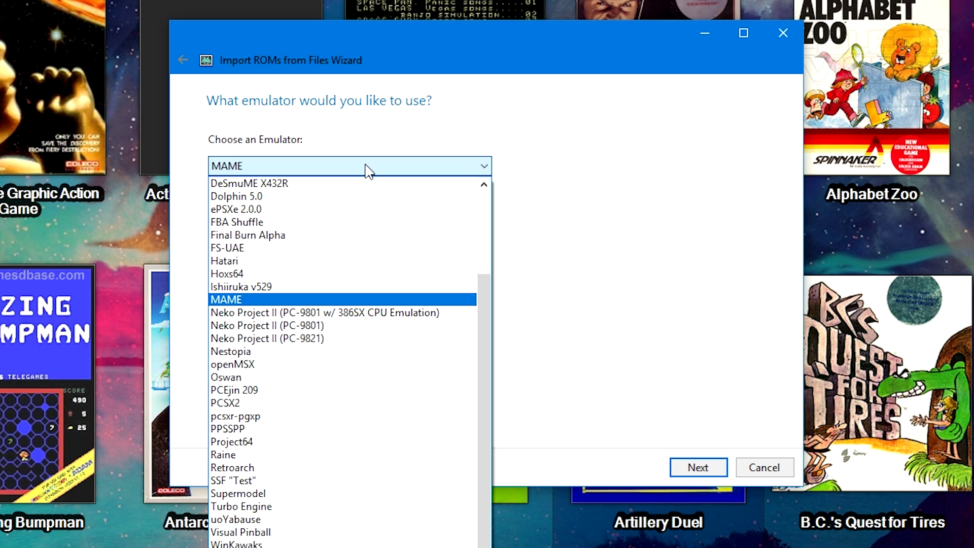
pyautogui.click(365, 134)
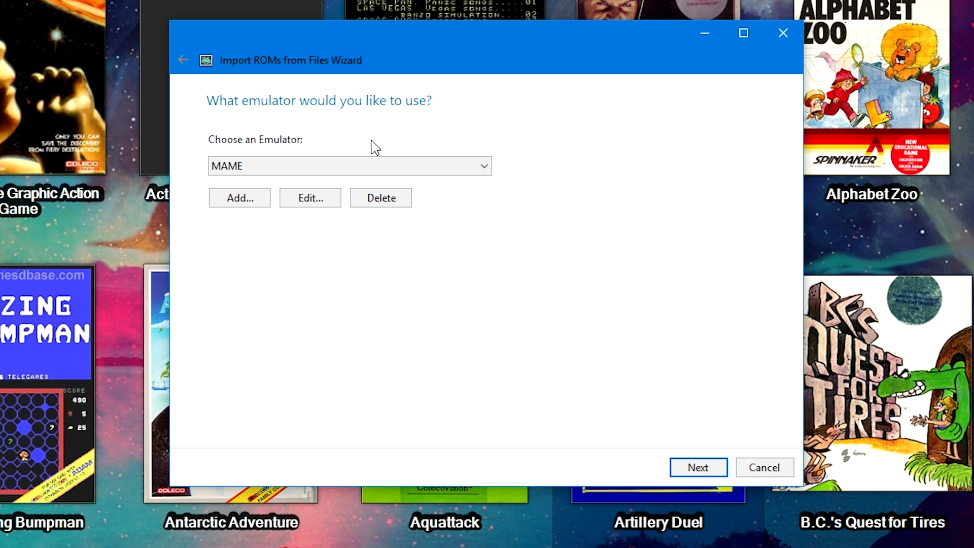
pyautogui.click(246, 201)
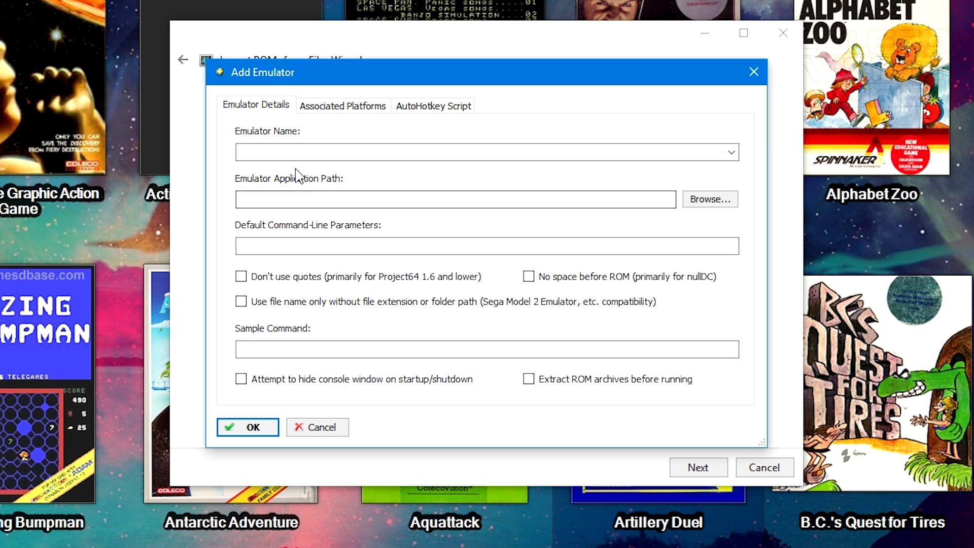
pyautogui.click(311, 154)
pyautogui.write('MAME')
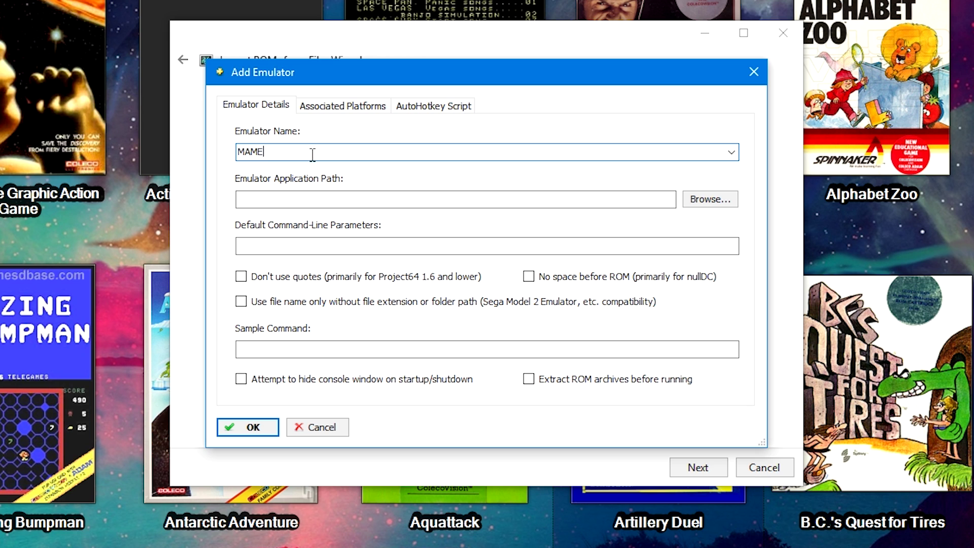
pyautogui.write(' (MESS)')
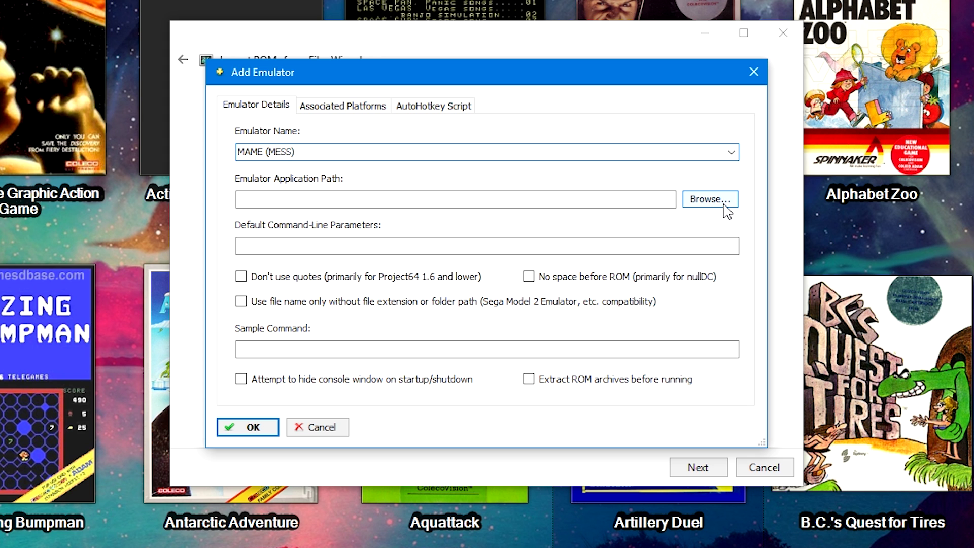
# - Set the emulator's application path to mame64.exe in the Emulator\MAME\MAME .181b folder on the S: drive
pyautogui.click(723, 201)
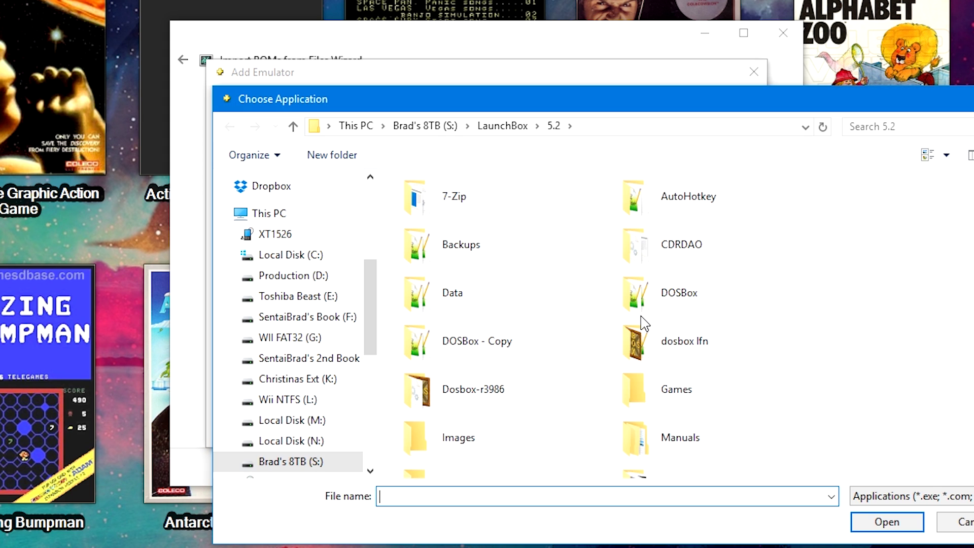
pyautogui.click(505, 130)
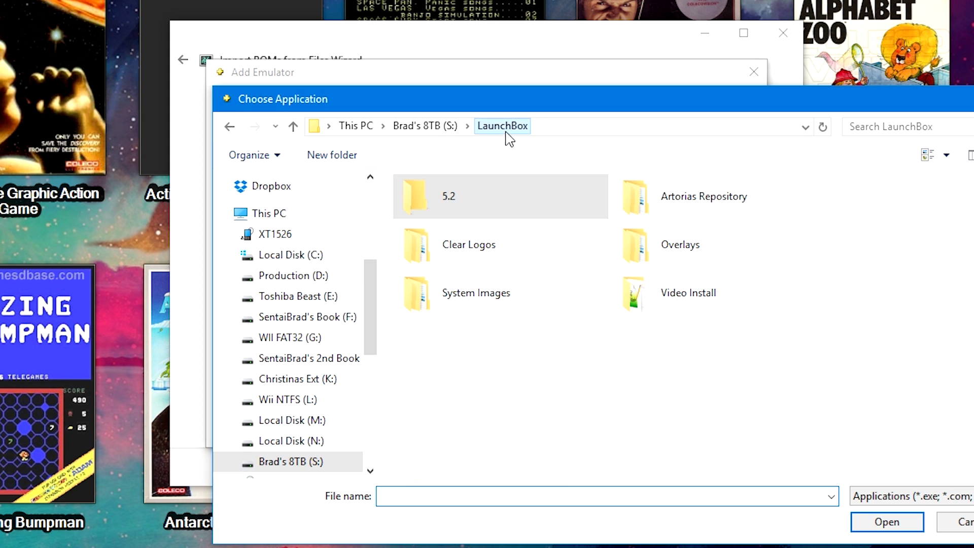
pyautogui.click(449, 129)
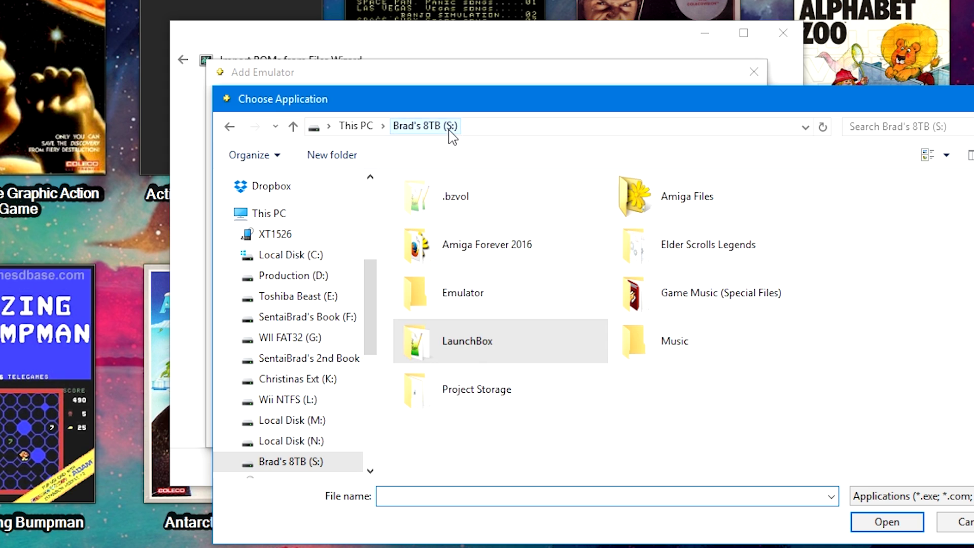
pyautogui.doubleClick(489, 309)
pyautogui.write('mame')
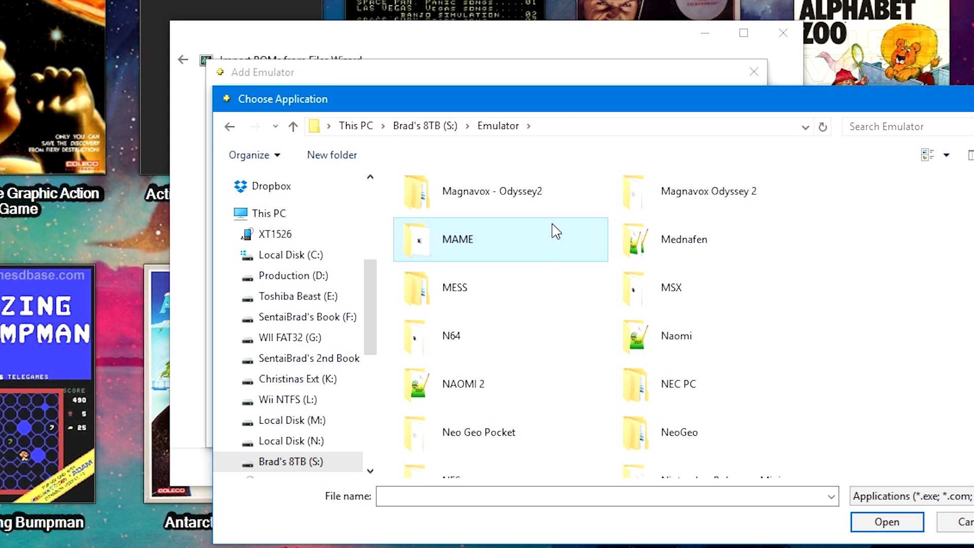
pyautogui.doubleClick(545, 244)
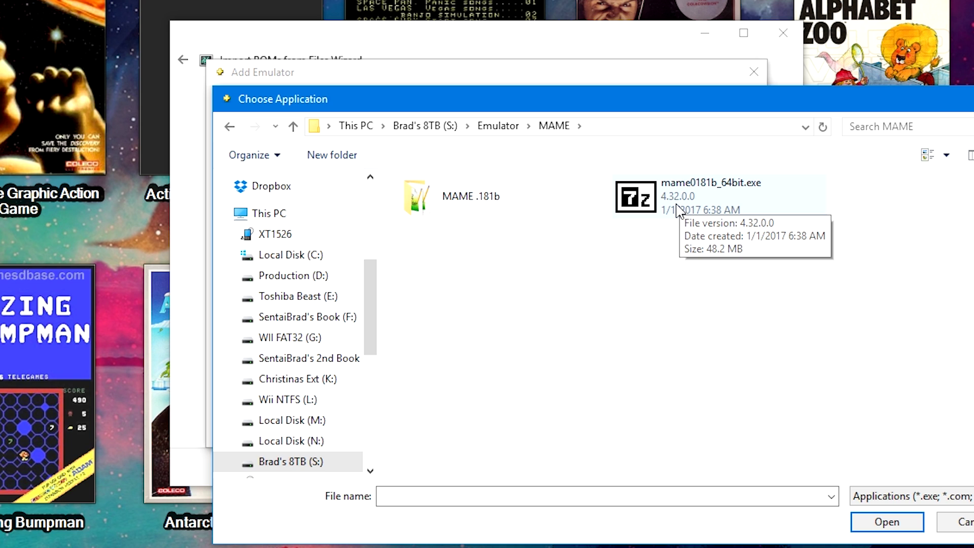
pyautogui.doubleClick(503, 210)
pyautogui.scroll(-5, 539, 248)
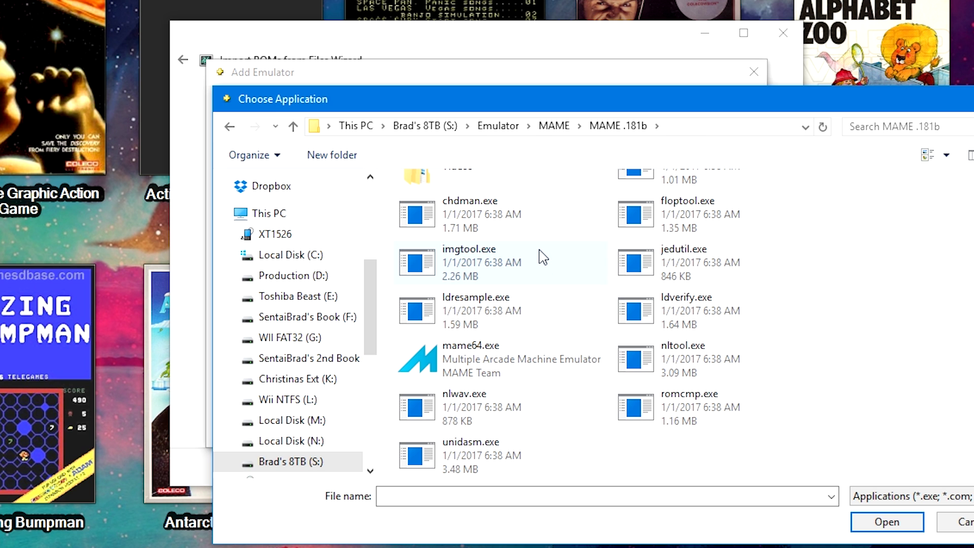
pyautogui.doubleClick(502, 373)
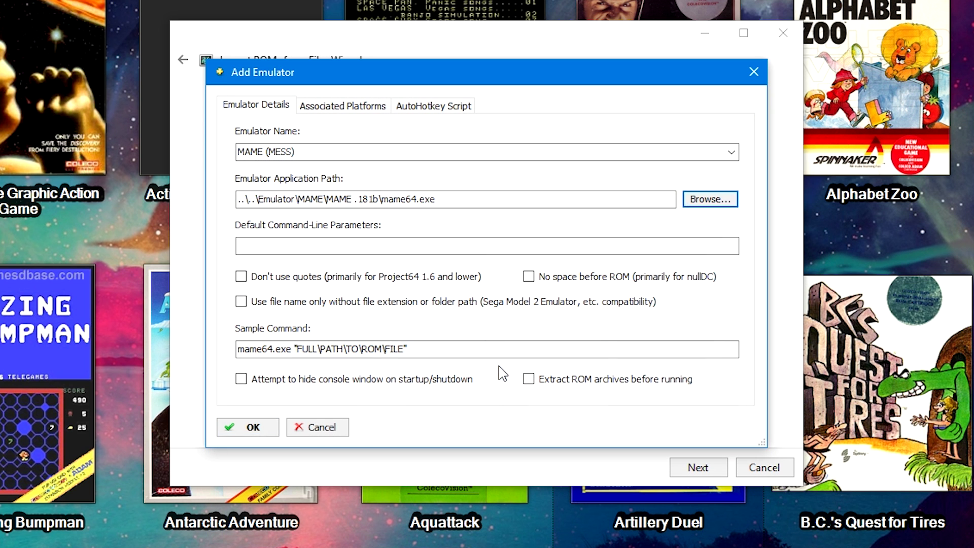
# - Set the emulator's default command-line parameters to "-skip_gameinfo -nowindow" and enable hiding the console window on startup/shutdown
pyautogui.click(367, 247)
pyautogui.write('-skip_gameinfo -nowindow')
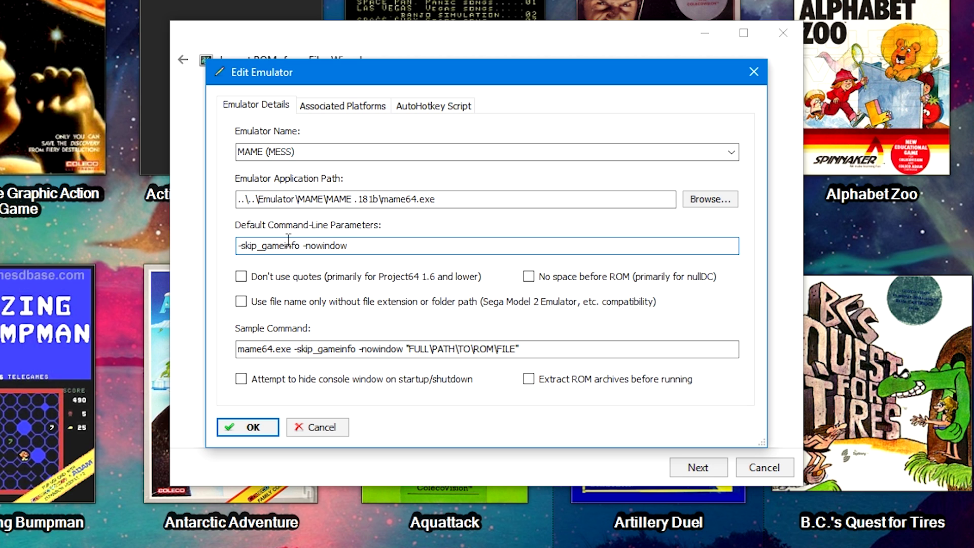
pyautogui.click(314, 379)
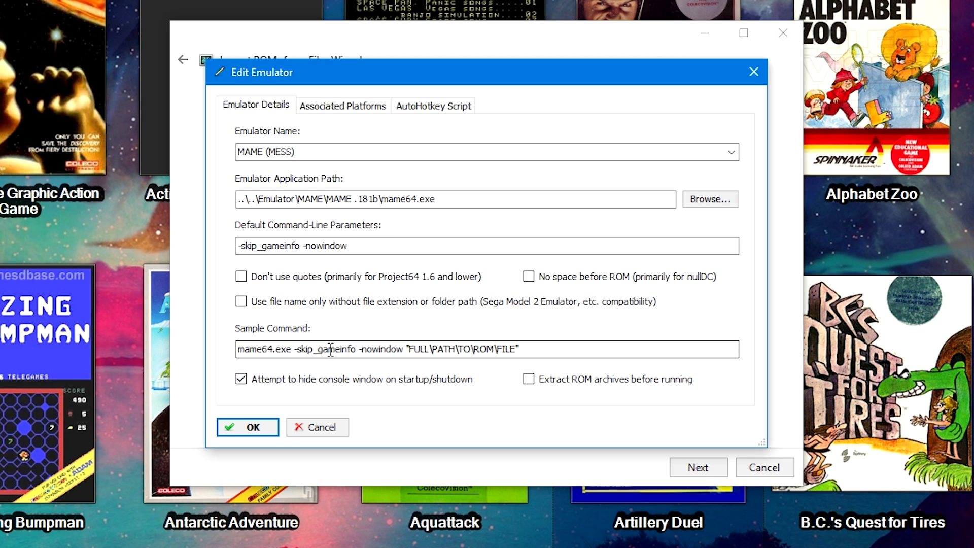
# - Give the associated Colecovision platform the parameters "coleco -cart", make this its default emulator, and accept MAME (MESS) for the import
pyautogui.click(322, 107)
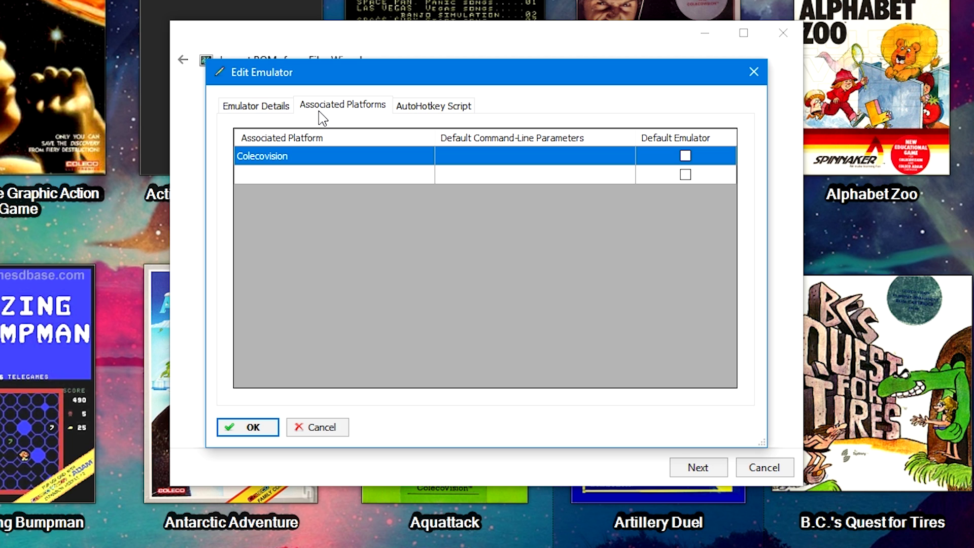
pyautogui.click(320, 152)
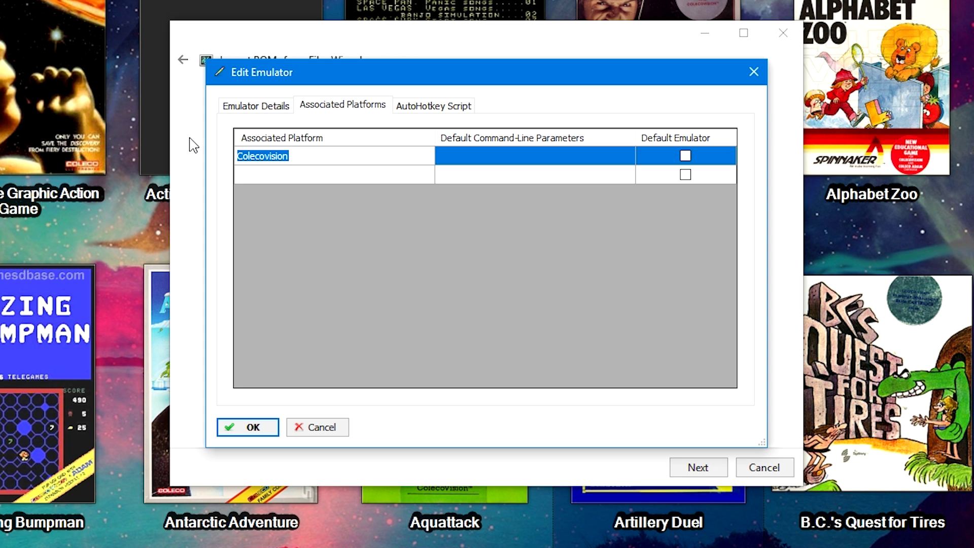
pyautogui.click(464, 156)
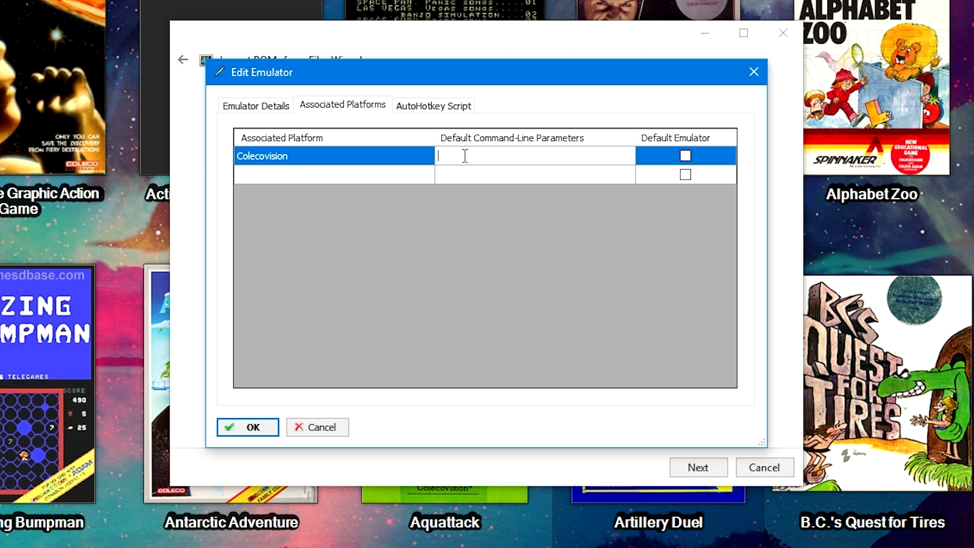
pyautogui.write('coleco -cart')
pyautogui.moveTo(465, 155); pyautogui.dragTo(388, 161)
pyautogui.moveTo(466, 156); pyautogui.dragTo(491, 156)
pyautogui.click(686, 157)
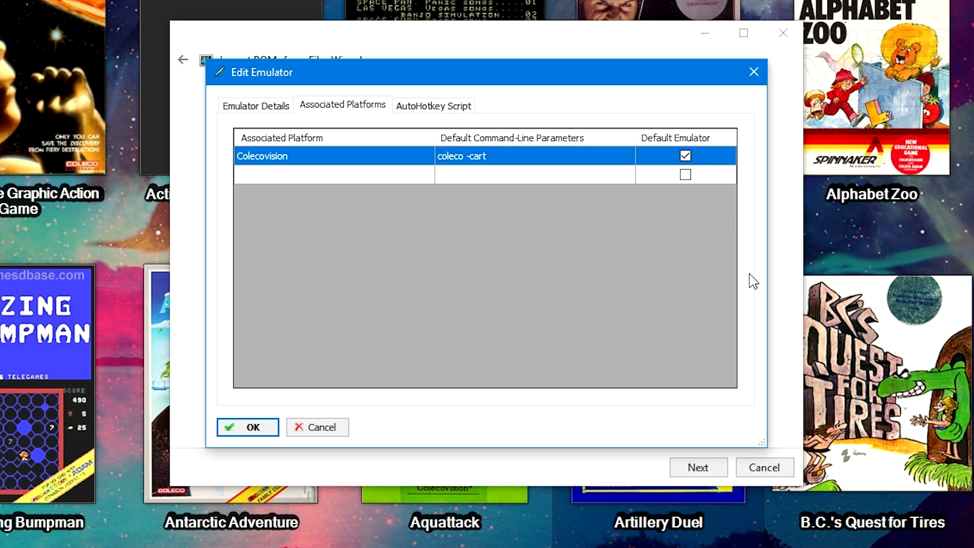
pyautogui.click(245, 427)
pyautogui.press('Return')
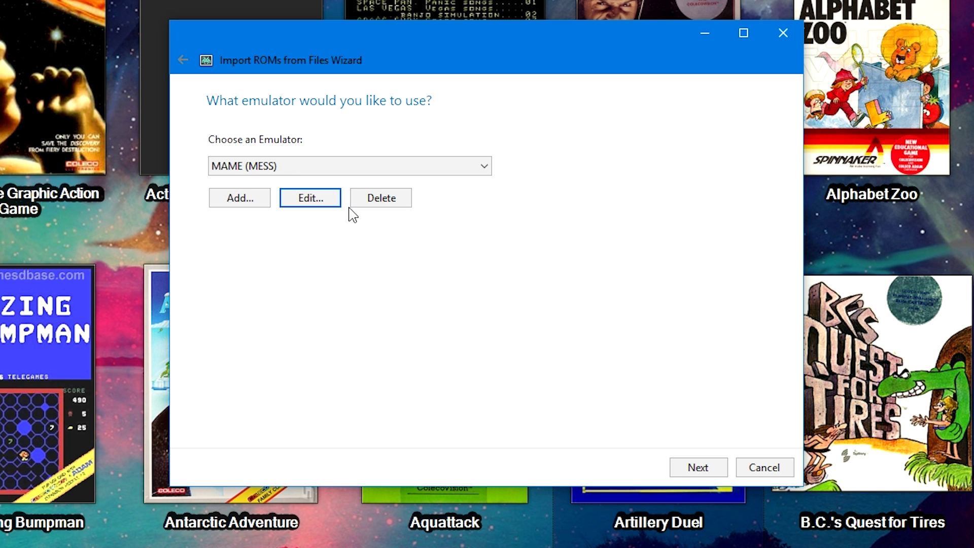
pyautogui.click(680, 467)
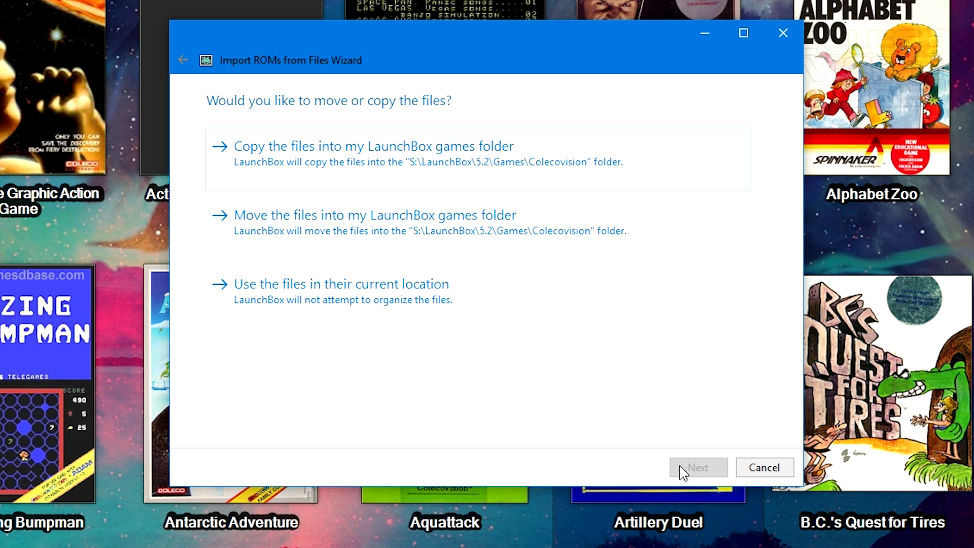
# - Use the ROM files in their current location and accept LaunchBox Games Database metadata and the checked image types for download
pyautogui.click(406, 301)
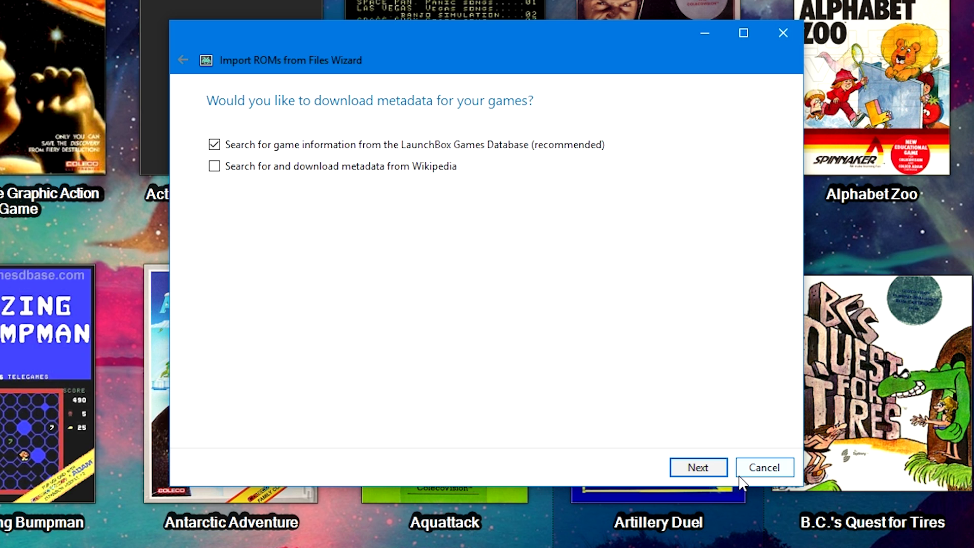
pyautogui.click(702, 475)
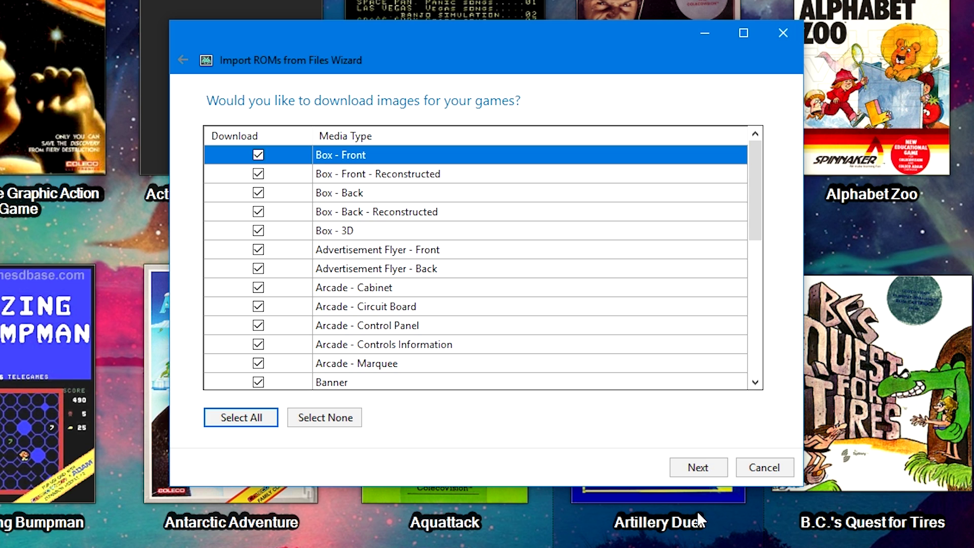
pyautogui.click(698, 467)
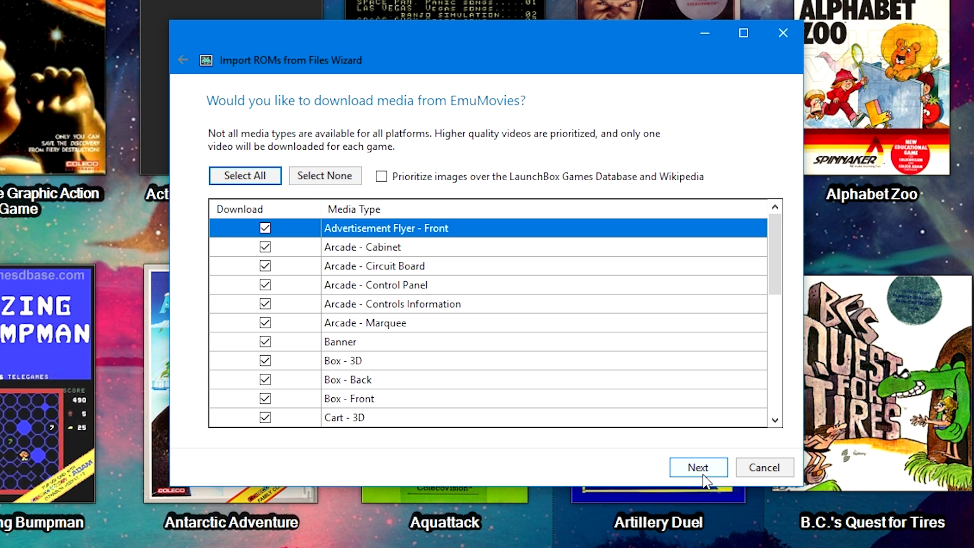
# - Rename the MAME (MESS) emulator to MESS and save its details
pyautogui.click(700, 469)
pyautogui.click(697, 469)
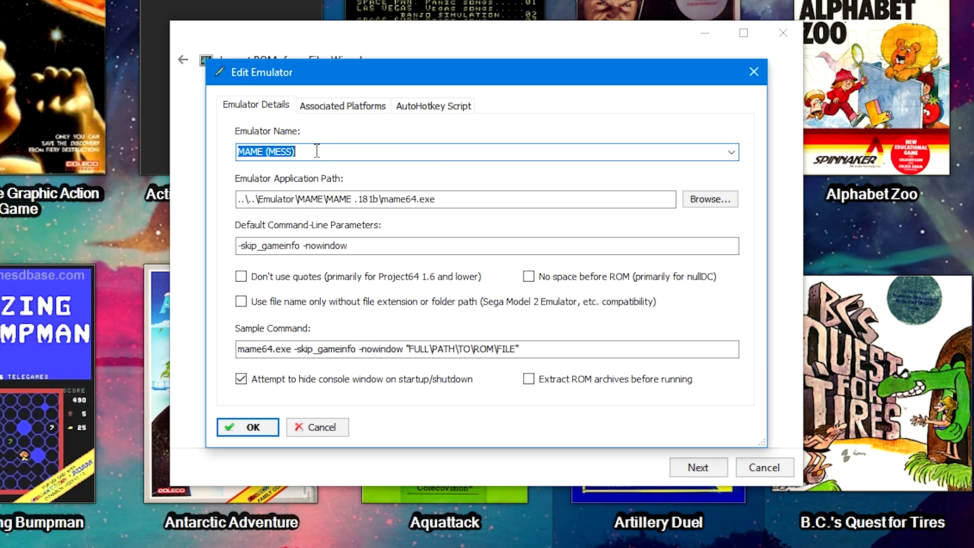
pyautogui.write('MESS')
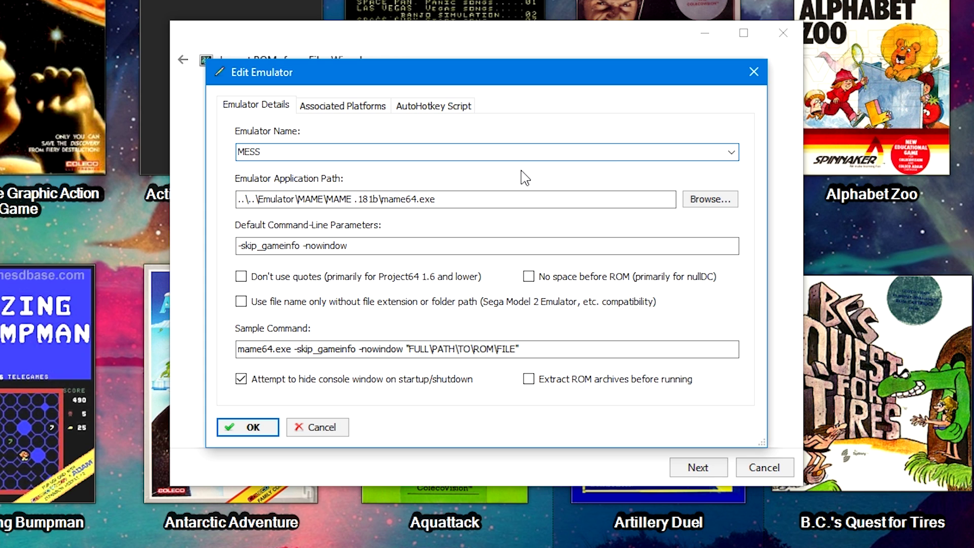
pyautogui.click(627, 196)
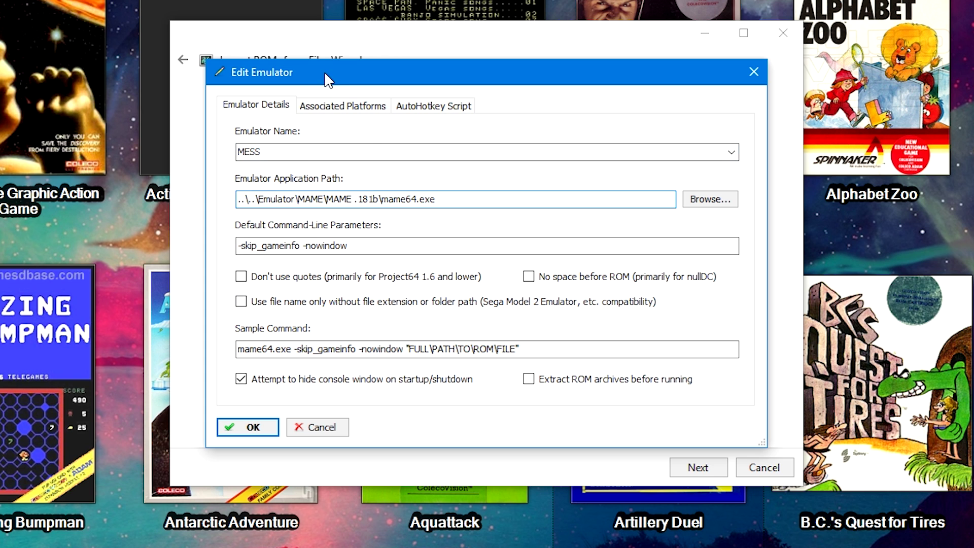
pyautogui.click(249, 432)
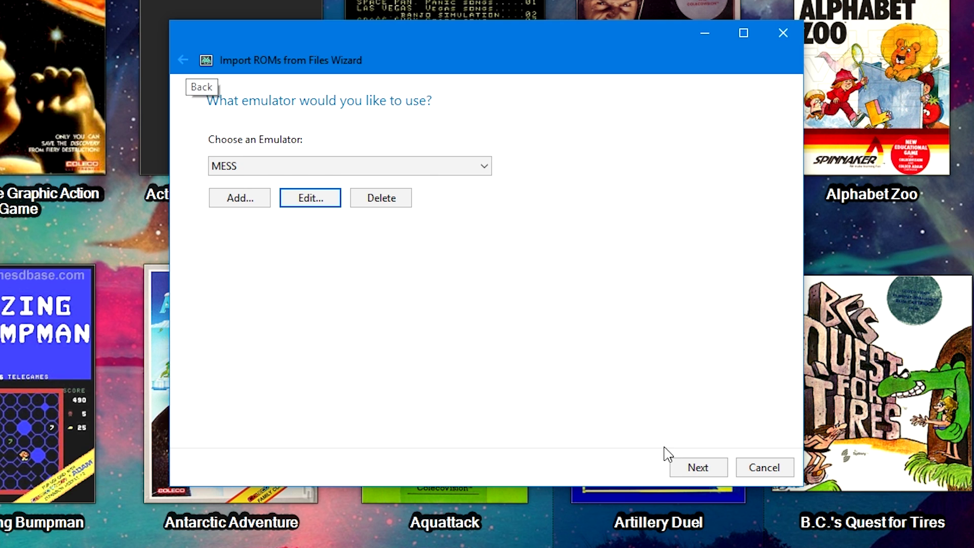
# - Accept MESS for the import, with LaunchBox Games Database metadata and the option to look for PDF files as game manuals
pyautogui.click(698, 466)
pyautogui.click(432, 297)
pyautogui.click(703, 465)
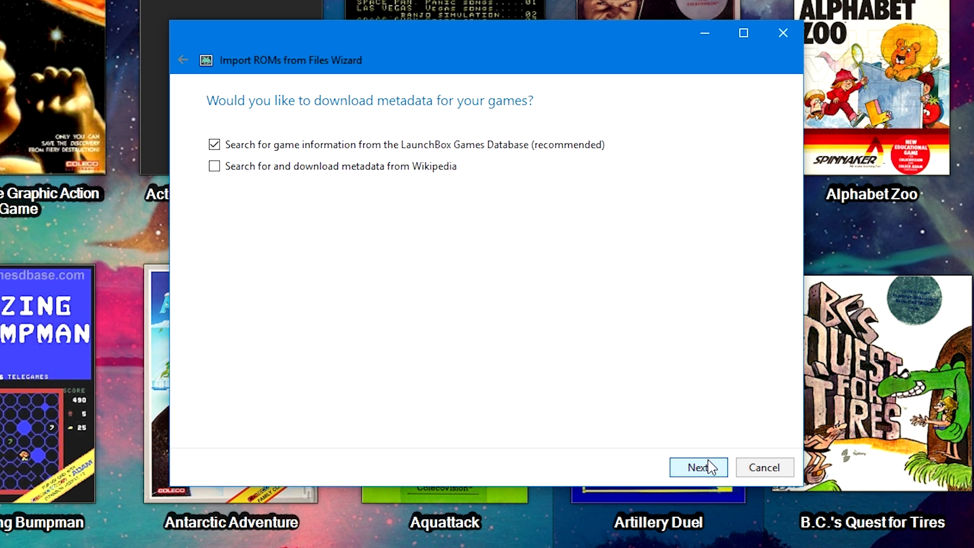
pyautogui.click(707, 465)
pyautogui.click(710, 467)
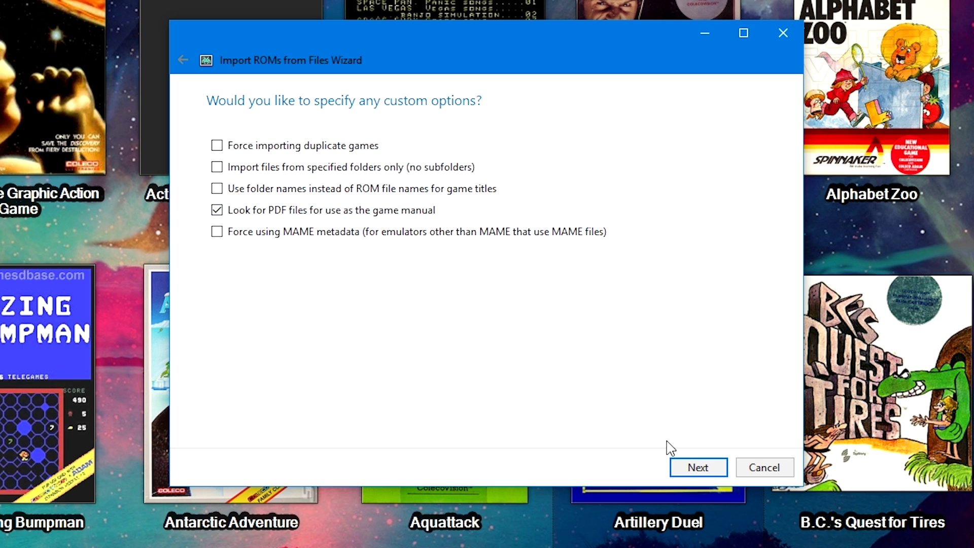
pyautogui.click(691, 469)
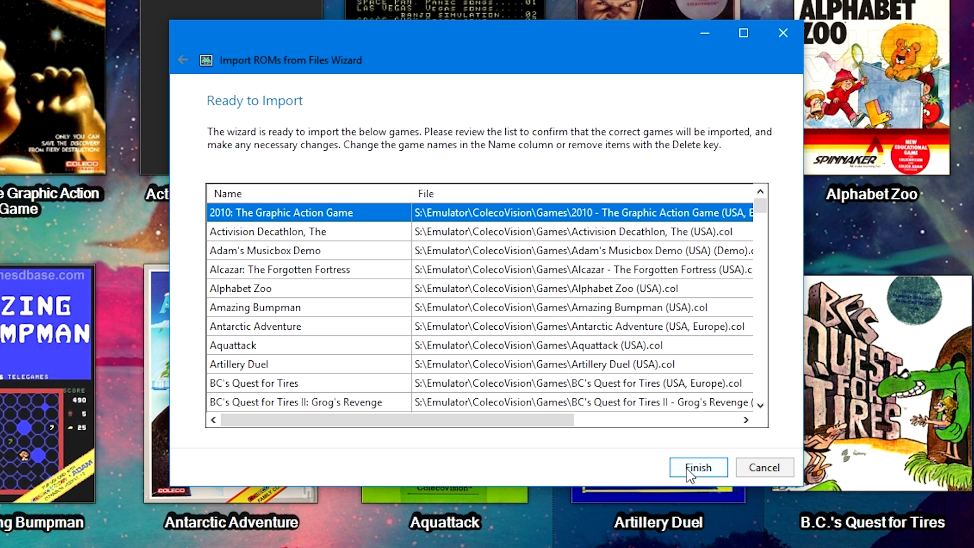
# - Remove Alcazar: The Forgotten Fortress from the list of games ready to import
pyautogui.click(351, 295)
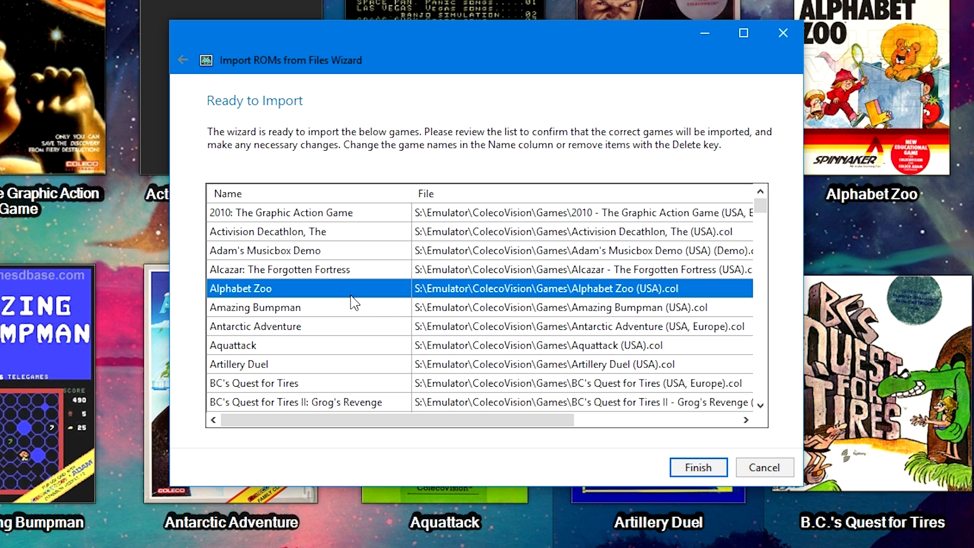
pyautogui.click(351, 295)
pyautogui.press('Up')
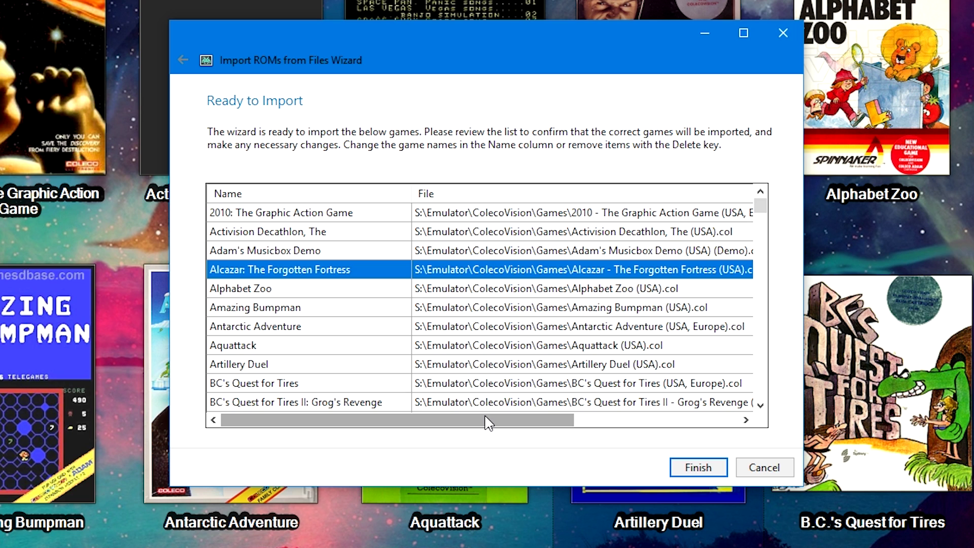
pyautogui.press('Delete')
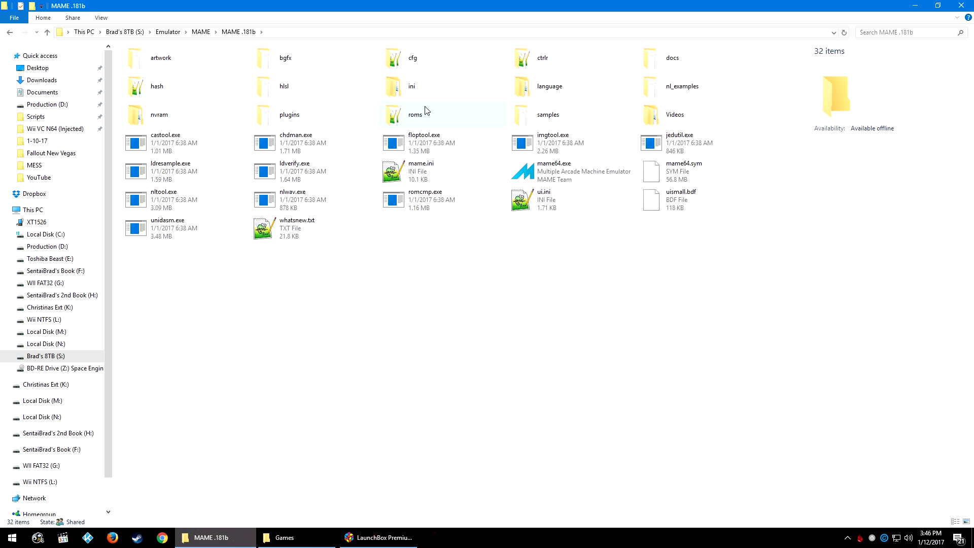
# - Locate coleco.zip in the roms folder of MAME .181b, then return to LaunchBox
pyautogui.moveTo(421, 116)
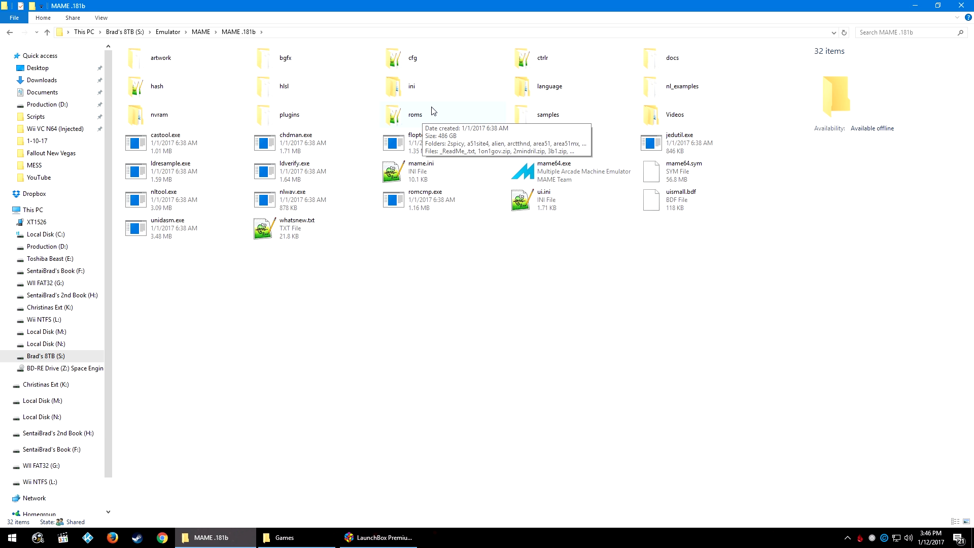
pyautogui.doubleClick(434, 112)
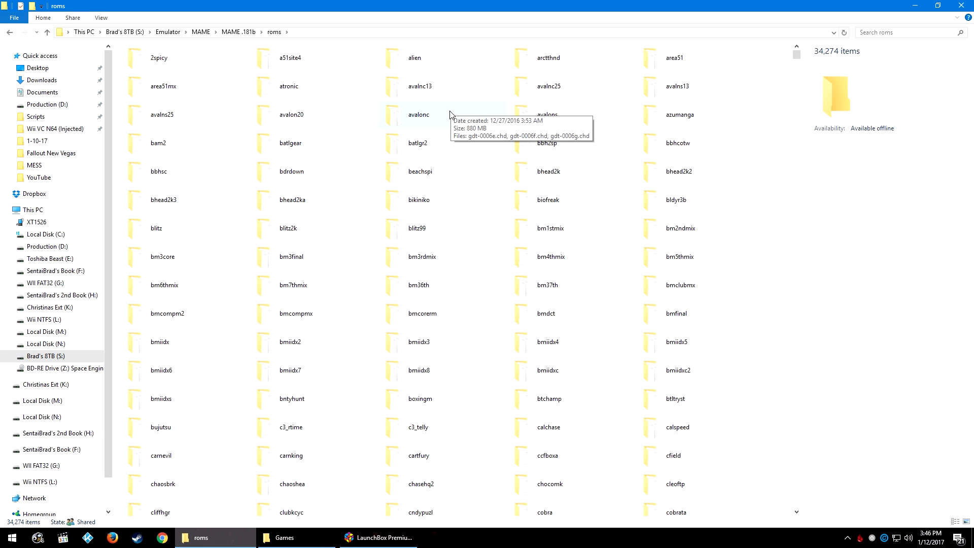
pyautogui.scroll(-1, 607, 195)
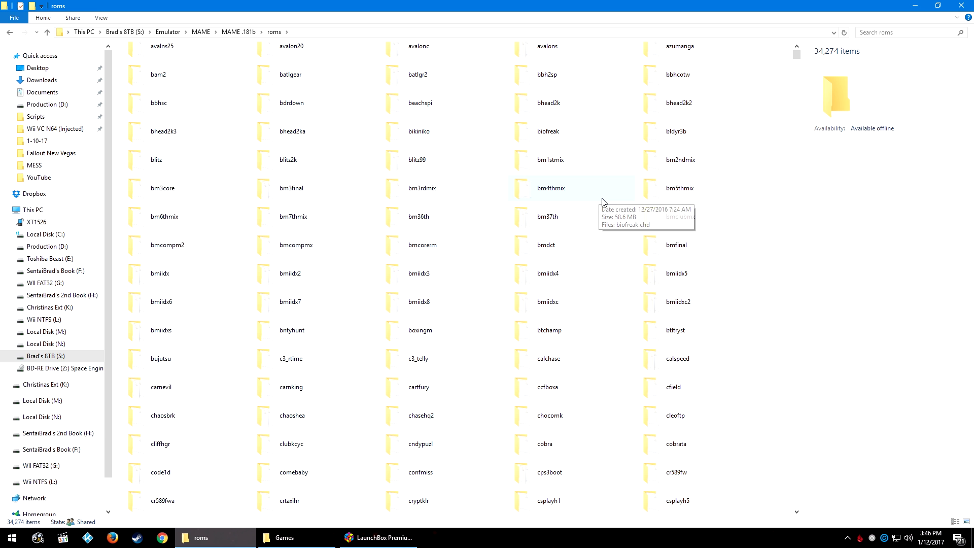
pyautogui.scroll(-18, 609, 190)
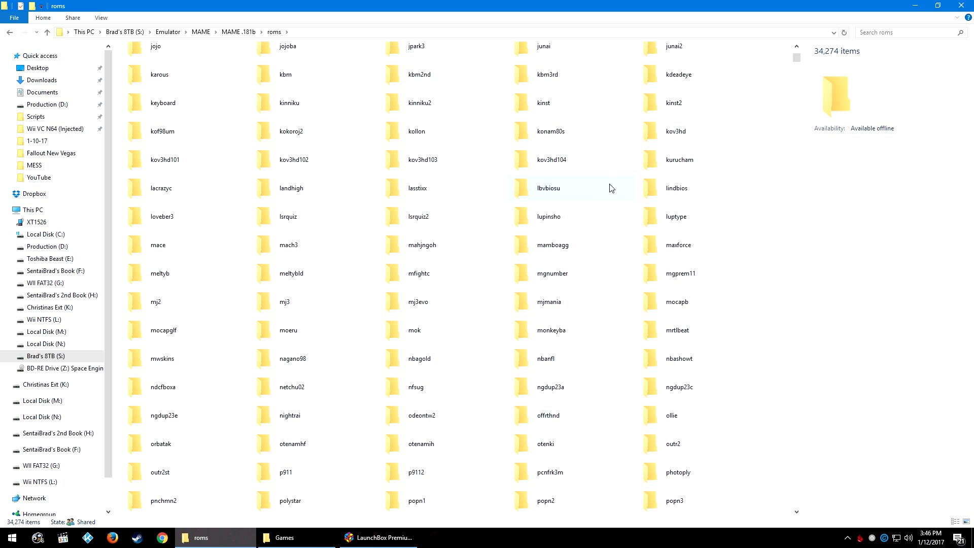
pyautogui.scroll(-12, 611, 188)
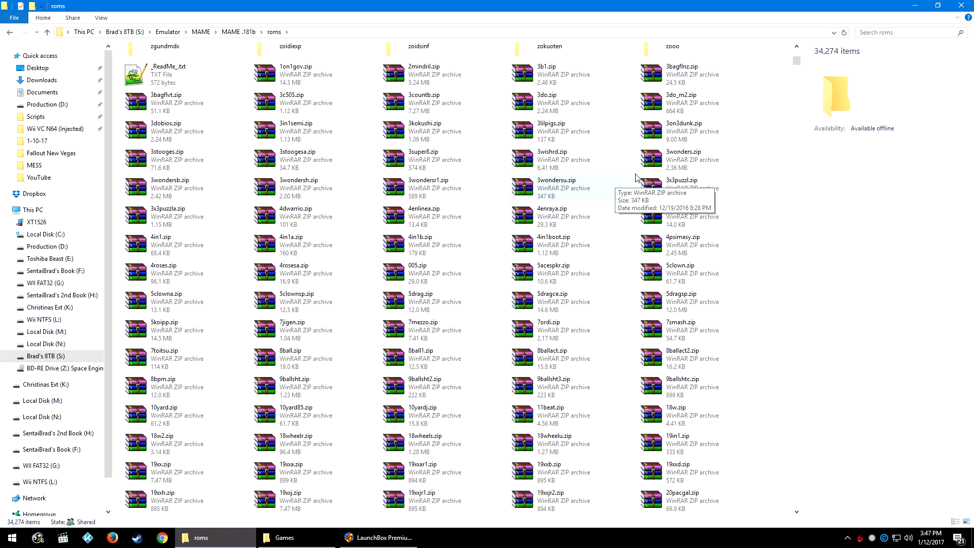
pyautogui.click(579, 237)
pyautogui.write('coleco')
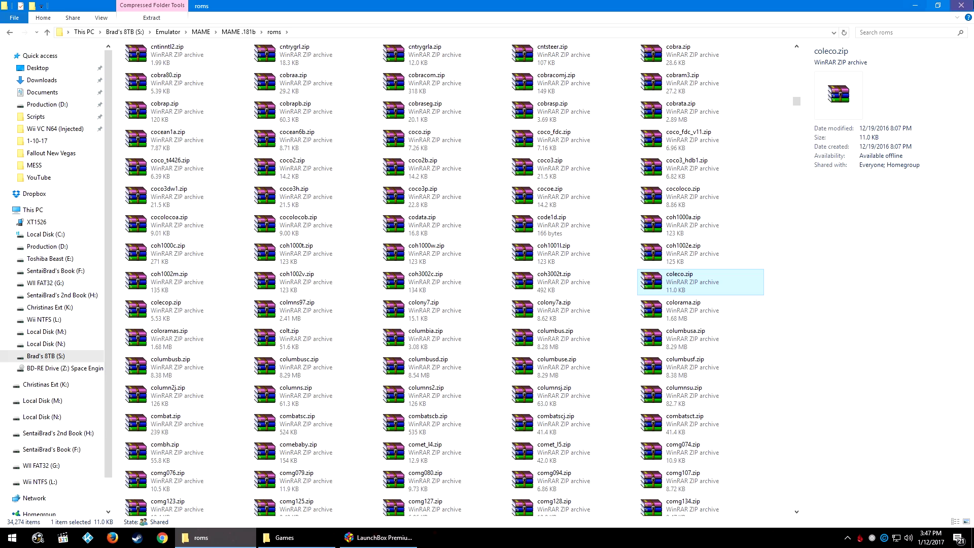
pyautogui.click(924, 9)
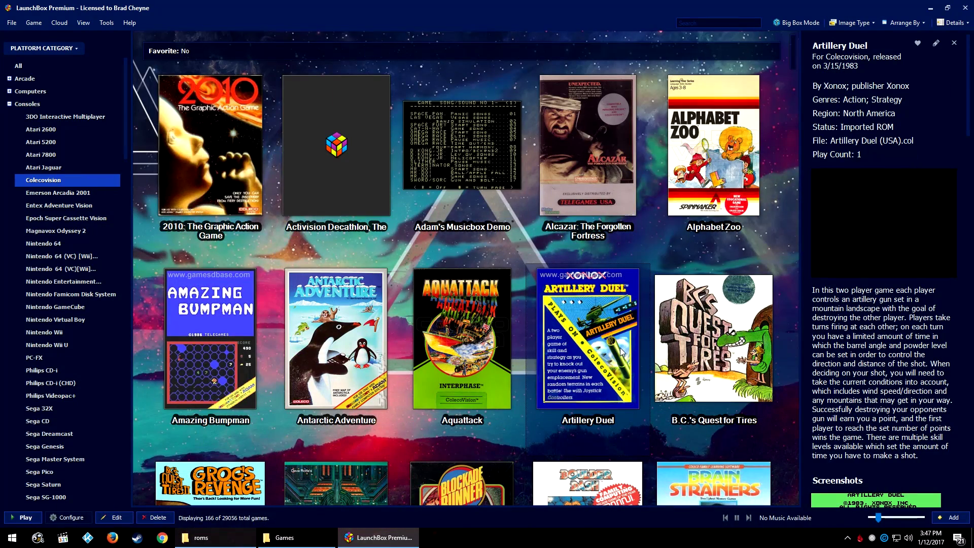
# - Open MESS for Artillery Duel and bring up the emulator's Video Options
pyautogui.rightClick(594, 365)
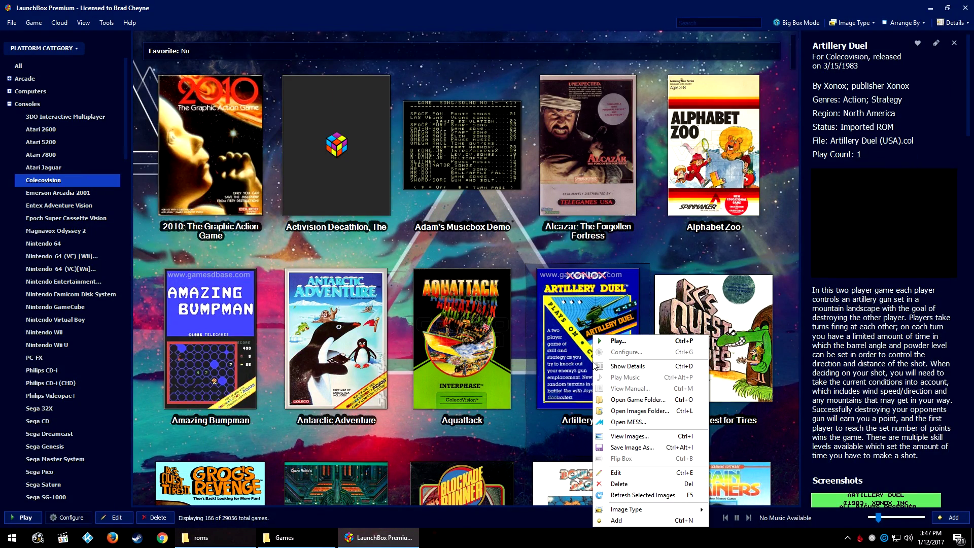
pyautogui.click(623, 421)
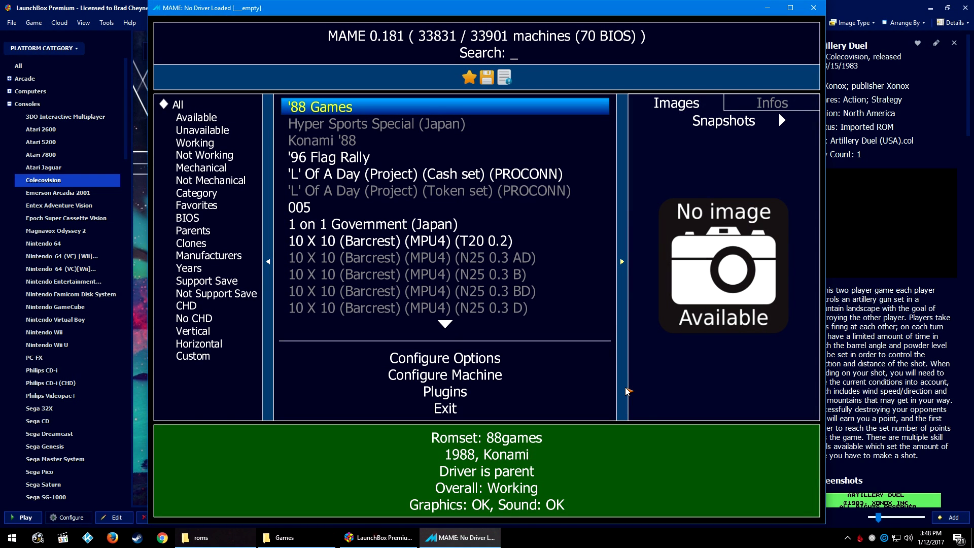
pyautogui.click(501, 361)
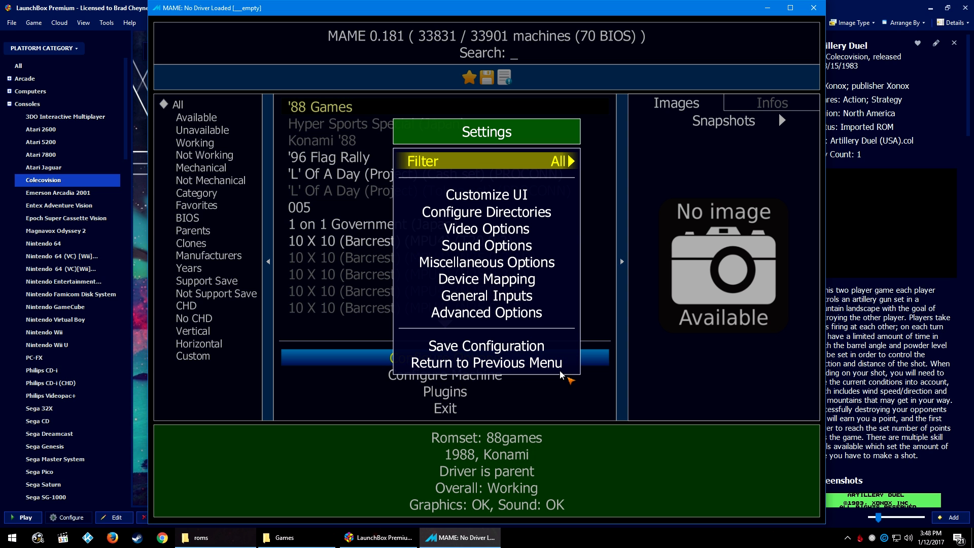
pyautogui.click(523, 231)
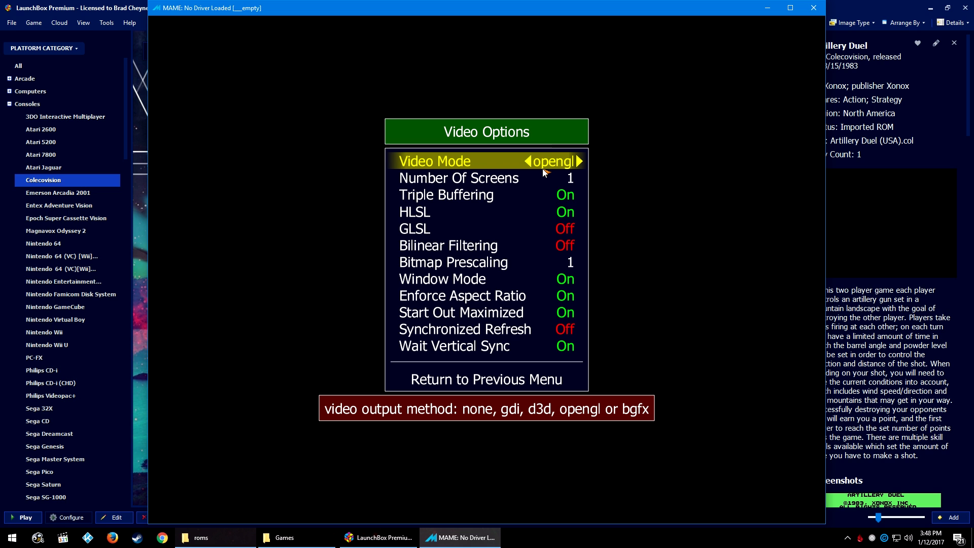
# - Leave the video options, save the MAME configuration and exit the emulator
pyautogui.click(467, 382)
pyautogui.click(470, 379)
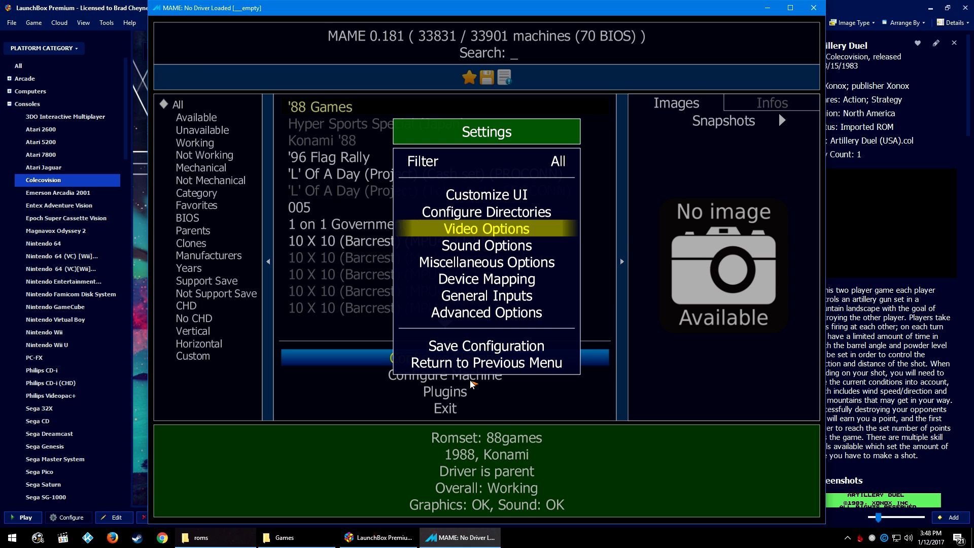
pyautogui.click(488, 346)
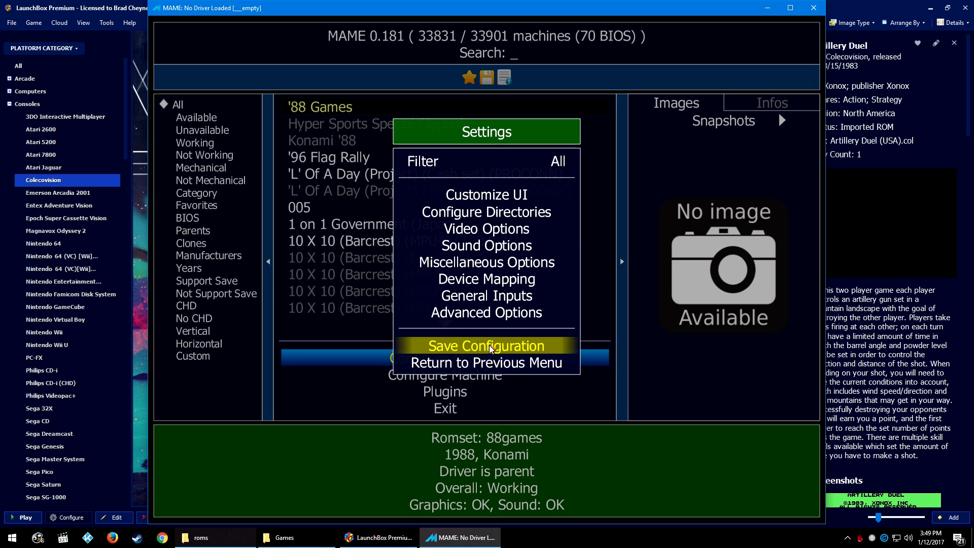
pyautogui.press('Escape')
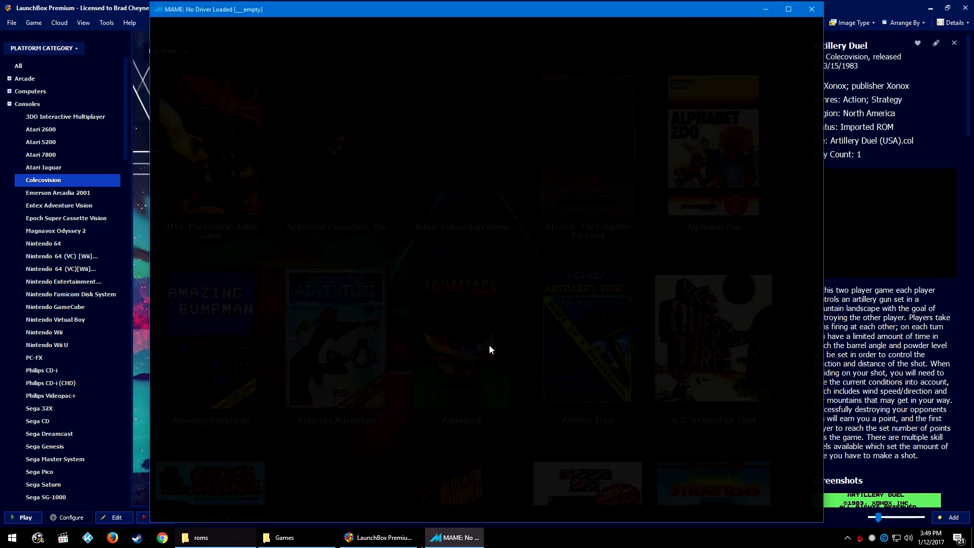
pyautogui.press('Escape')
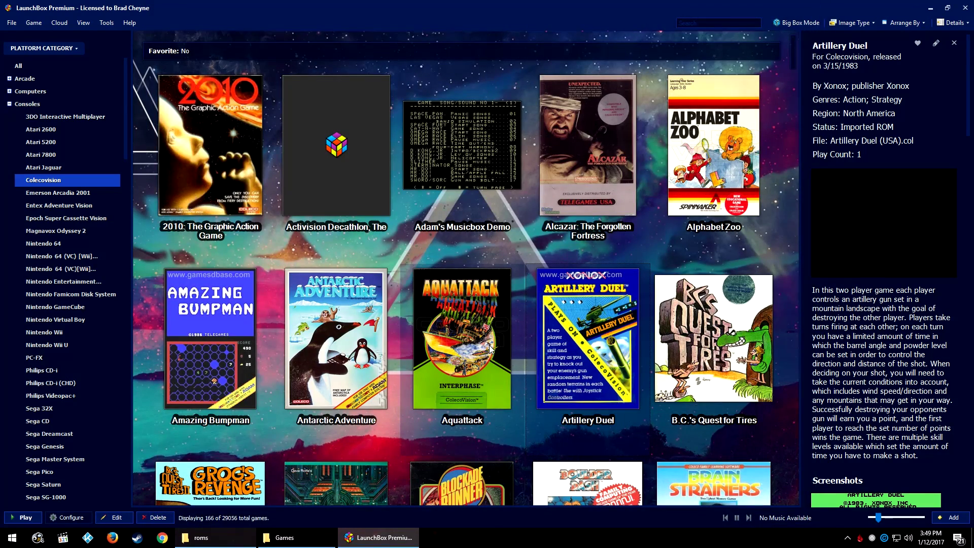
# - Launch Beamrider from the Colecovision games
pyautogui.scroll(-2, 490, 349)
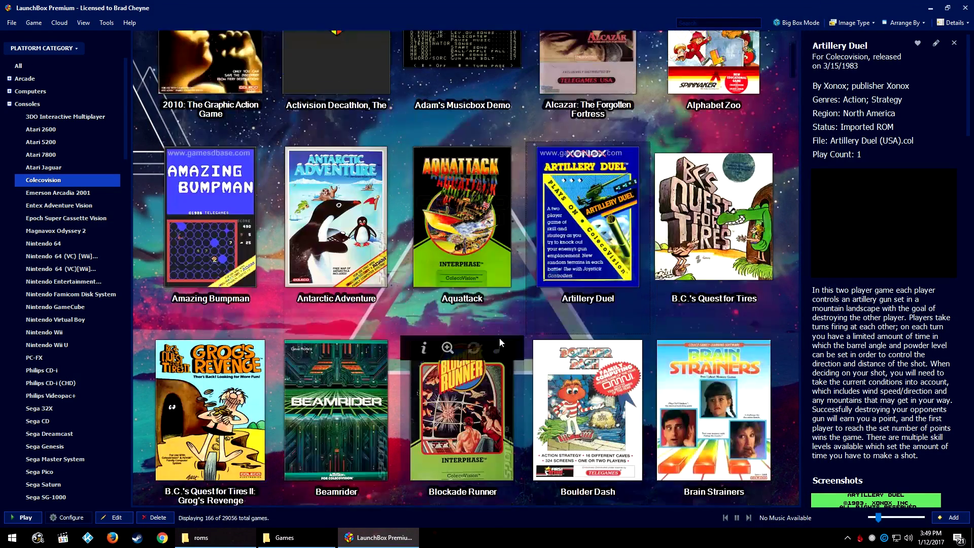
pyautogui.scroll(-1, 499, 337)
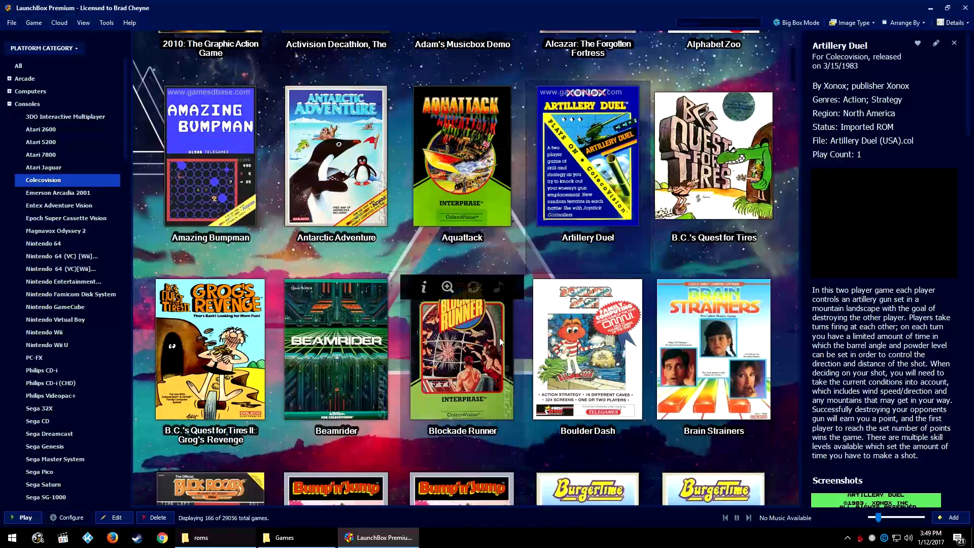
pyautogui.doubleClick(385, 364)
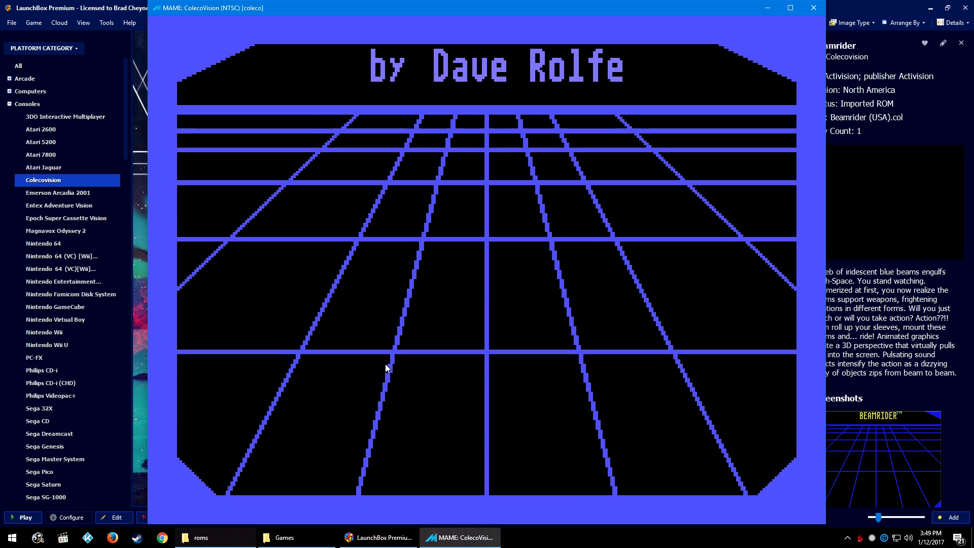
# - Bring up the Input (this Machine) settings for the running ColecoVision game
pyautogui.press('Tab')
pyautogui.press('Down')
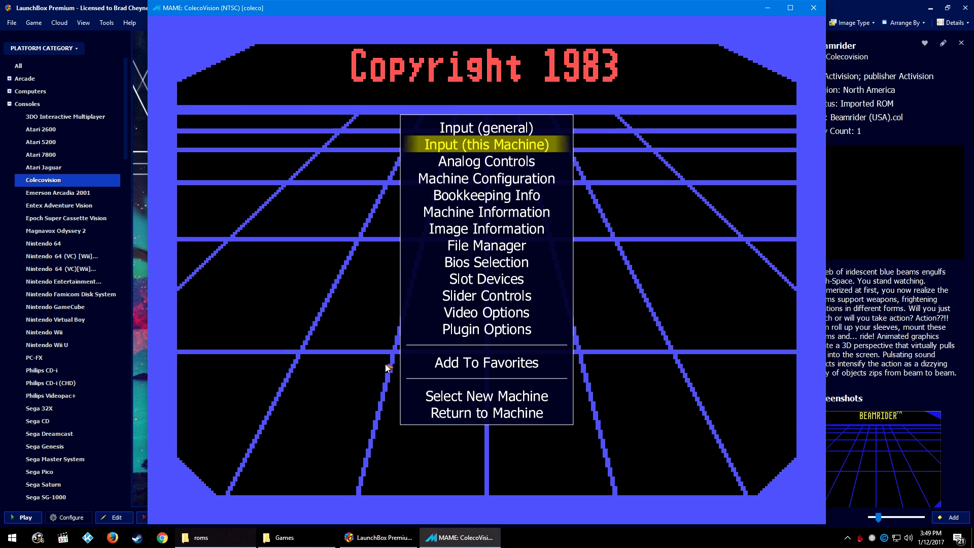
pyautogui.press('Return')
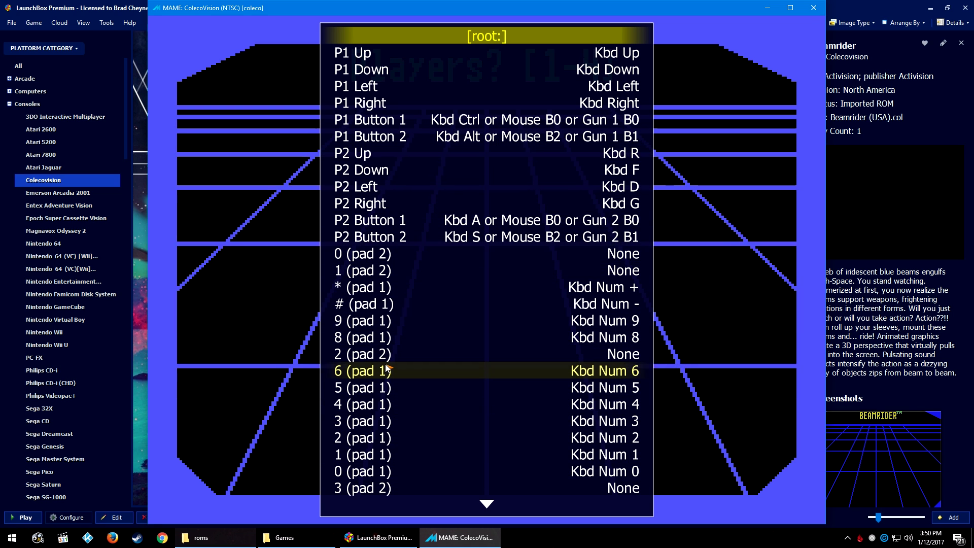
# - Examine the direction and button assignments for players 1 and 2 in the machine's input list
pyautogui.press('Down')
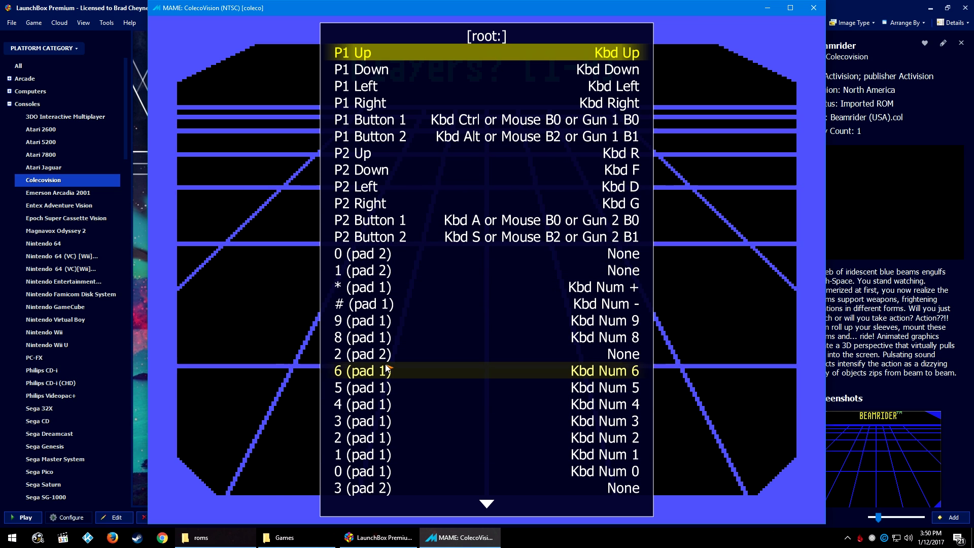
pyautogui.press('Down')
pyautogui.press('Down')
pyautogui.press('Down')
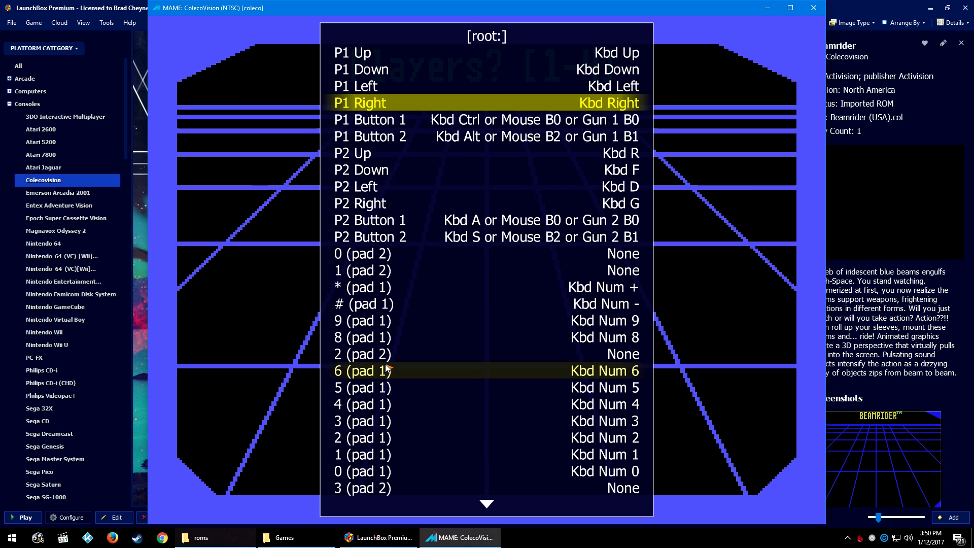
pyautogui.press('Down')
pyautogui.press('Down')
pyautogui.press('Down')
pyautogui.press('Down')
pyautogui.press('Down')
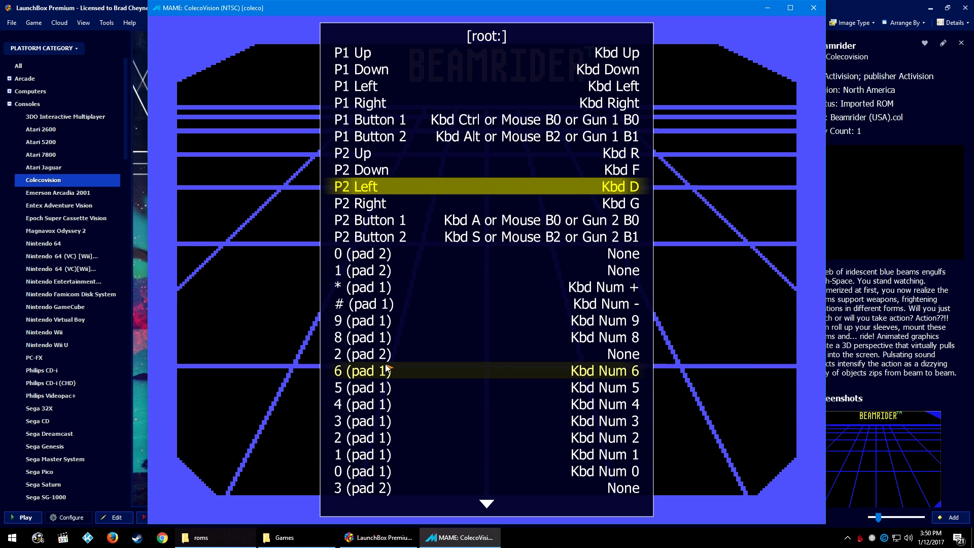
pyautogui.press('Up')
pyautogui.press('Up')
pyautogui.press('Up')
pyautogui.press('Up')
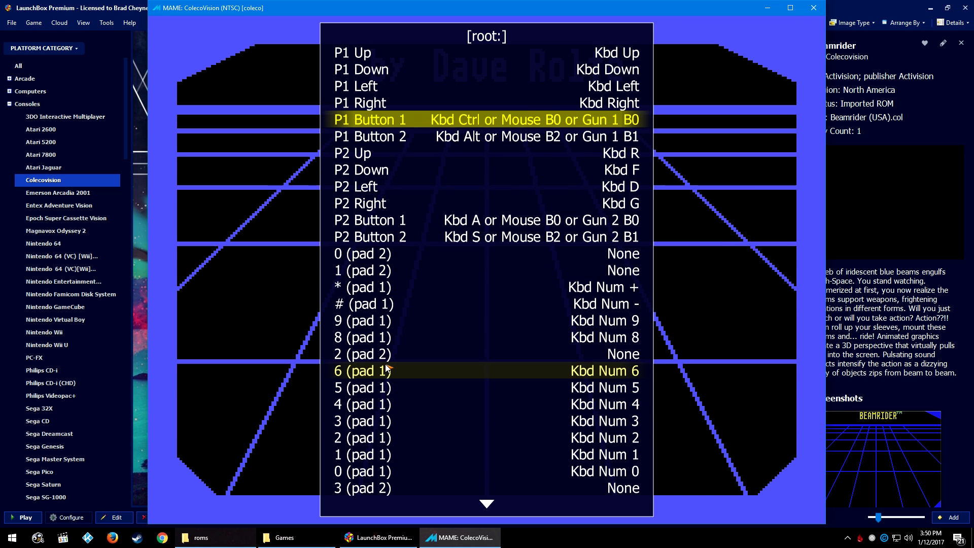
pyautogui.press('Down')
pyautogui.press('Down')
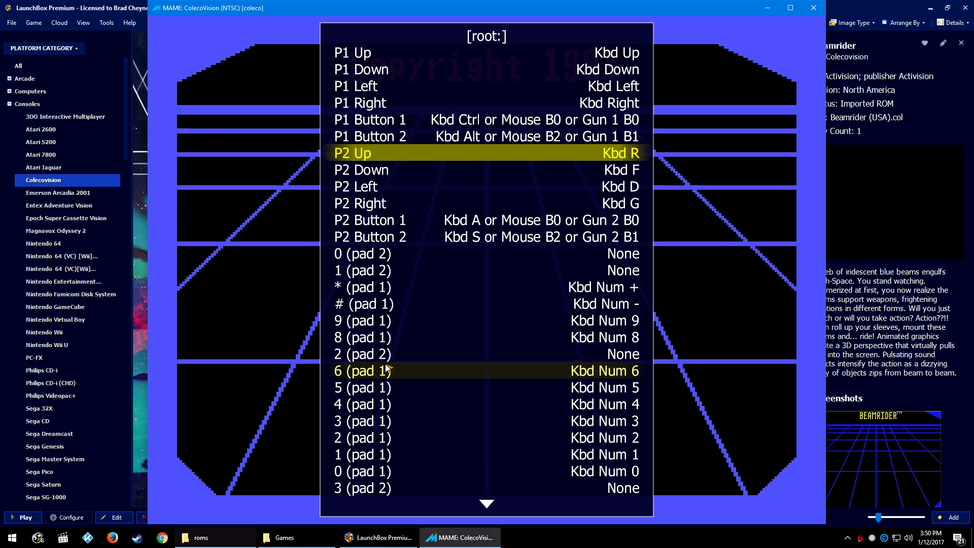
pyautogui.press('Up')
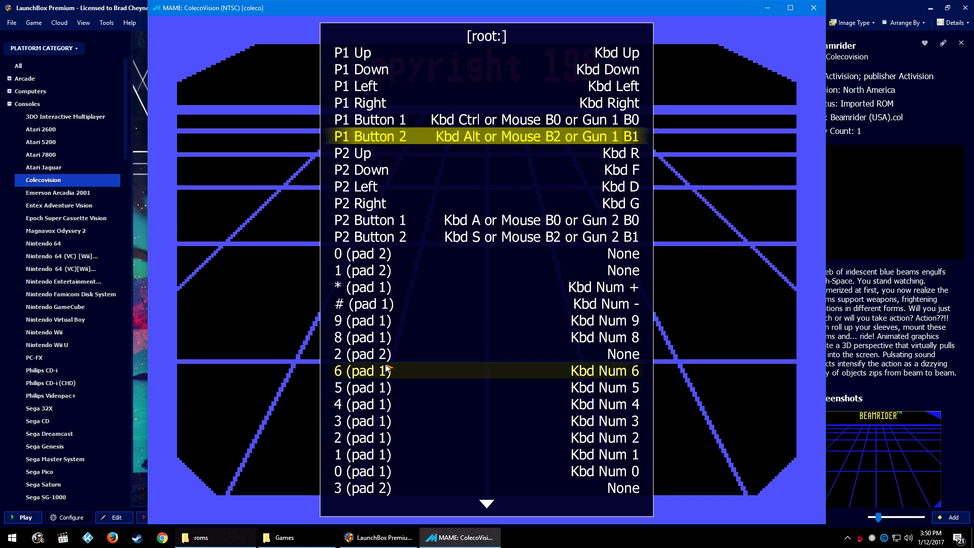
# - Assign keyboard Z to P1 Button 1 and X to P1 Button 2, then return to the game
pyautogui.press('Up')
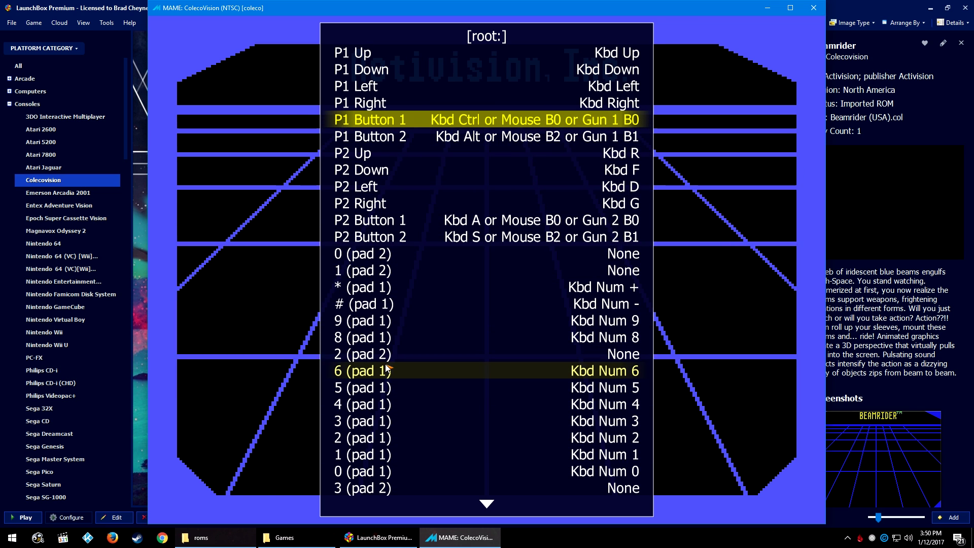
pyautogui.press('Return')
pyautogui.press('z')
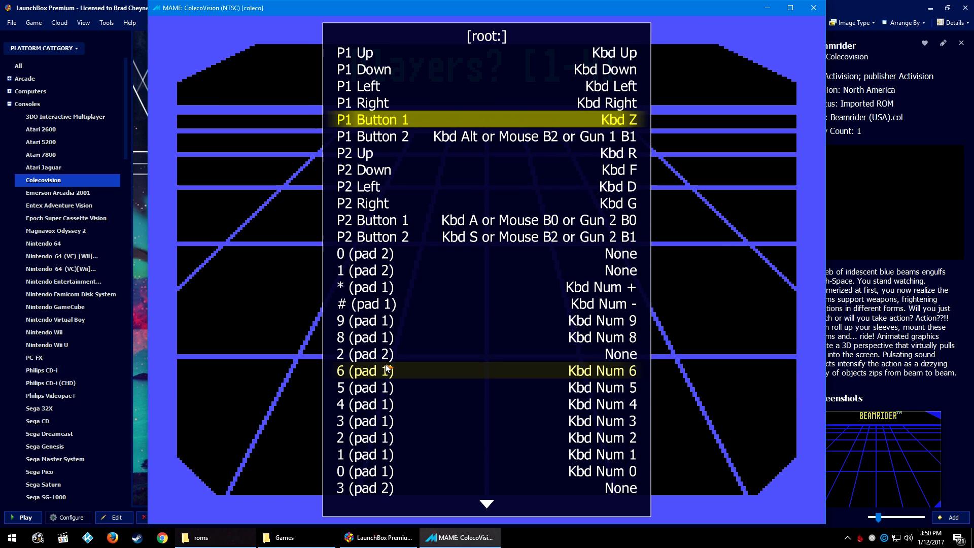
pyautogui.press('Return')
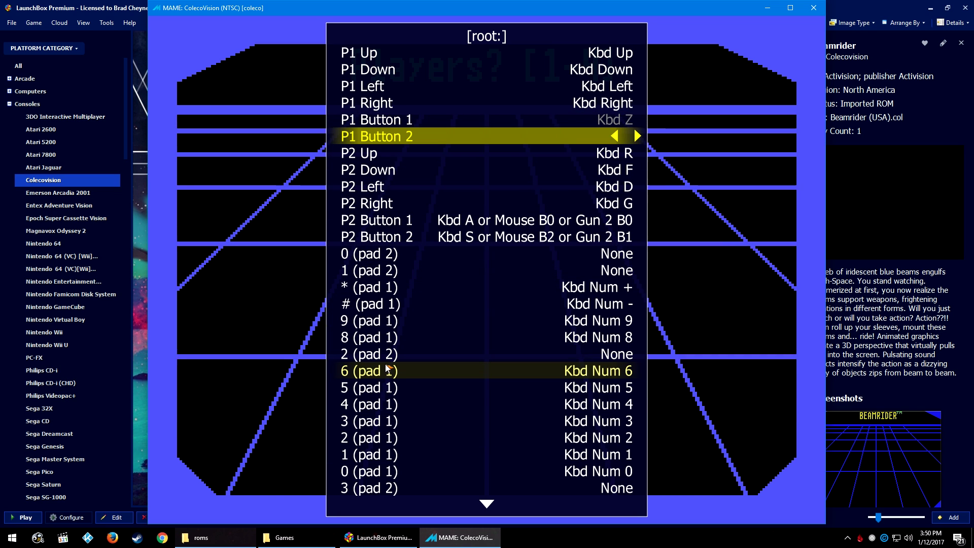
pyautogui.press('x')
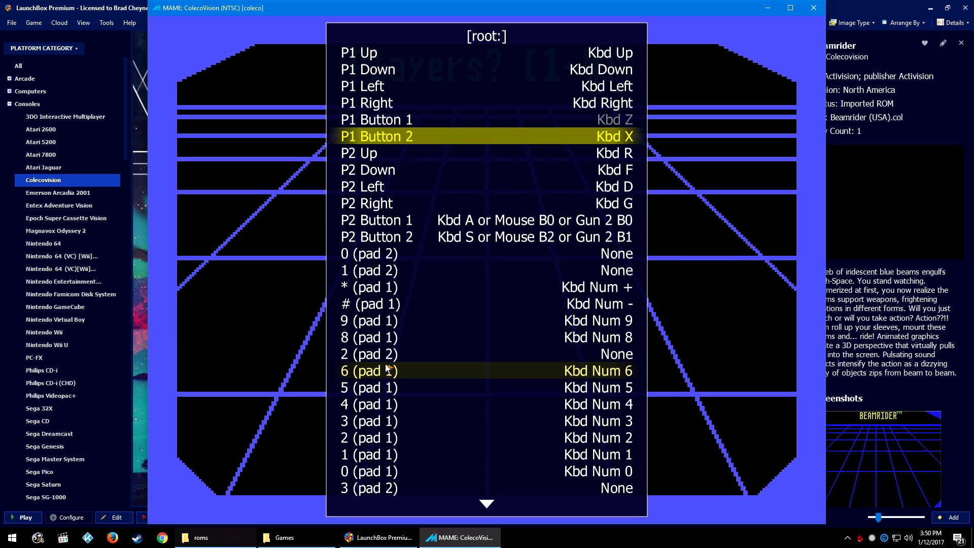
pyautogui.press('Up')
pyautogui.press('Escape')
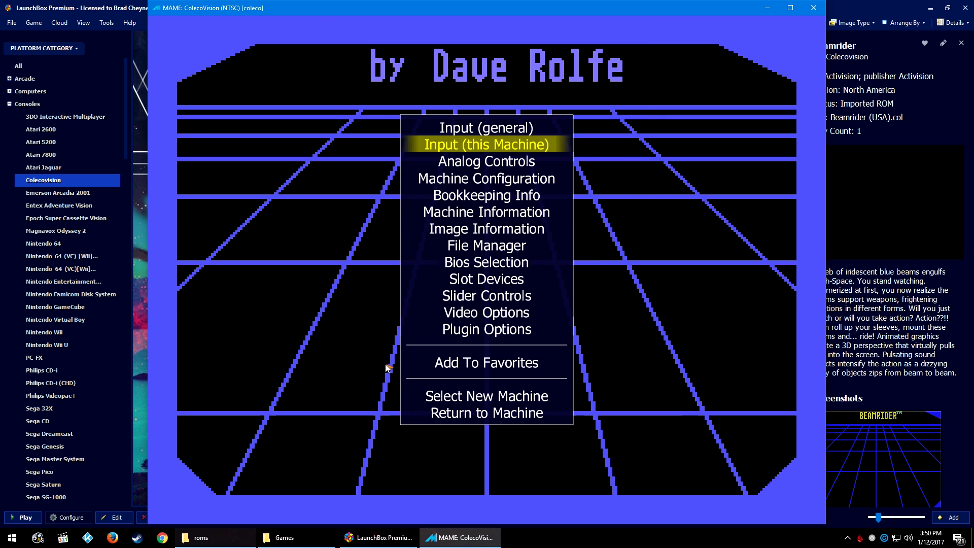
pyautogui.press('Escape')
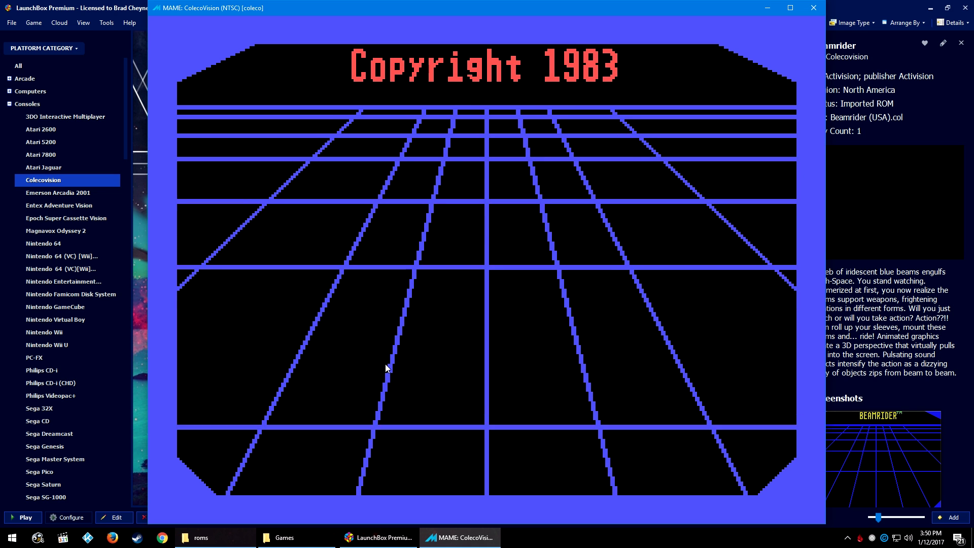
# - Start a Beamrider game, test moving and firing the ship with the reassigned controls, and close the emulator
pyautogui.press('ctrl')
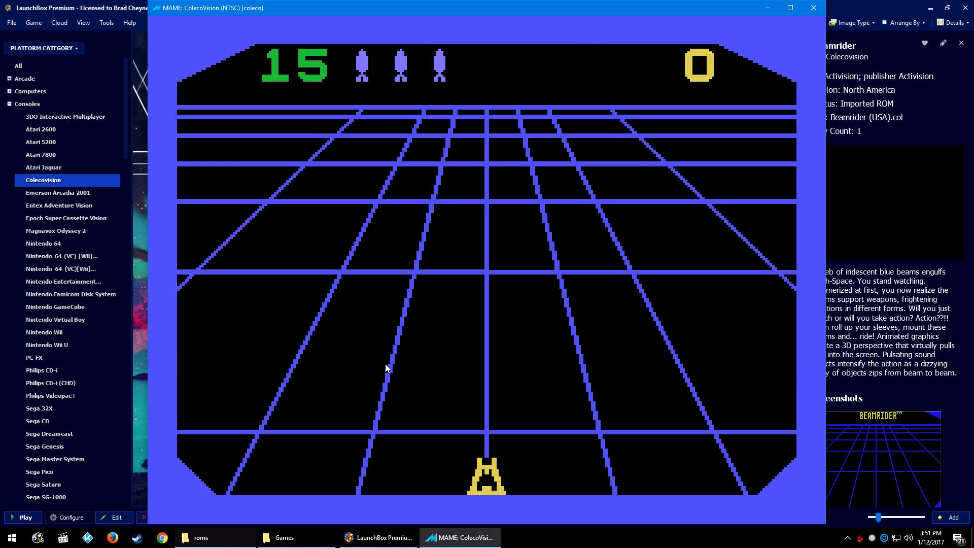
pyautogui.press('Left')
pyautogui.press('ctrl')
pyautogui.press('Right')
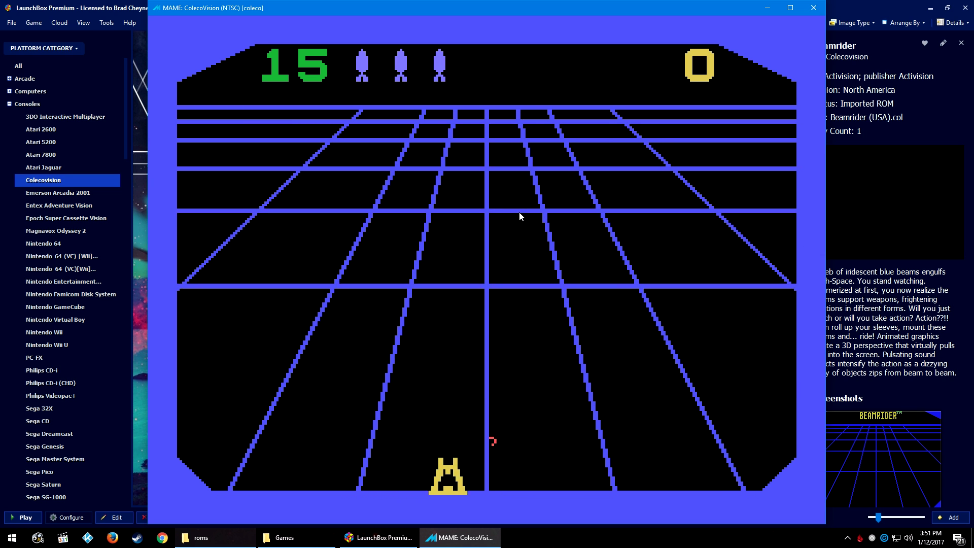
pyautogui.press('Right')
pyautogui.press('Right')
pyautogui.press('Left')
pyautogui.press('Left')
pyautogui.press('Right')
pyautogui.press('Right')
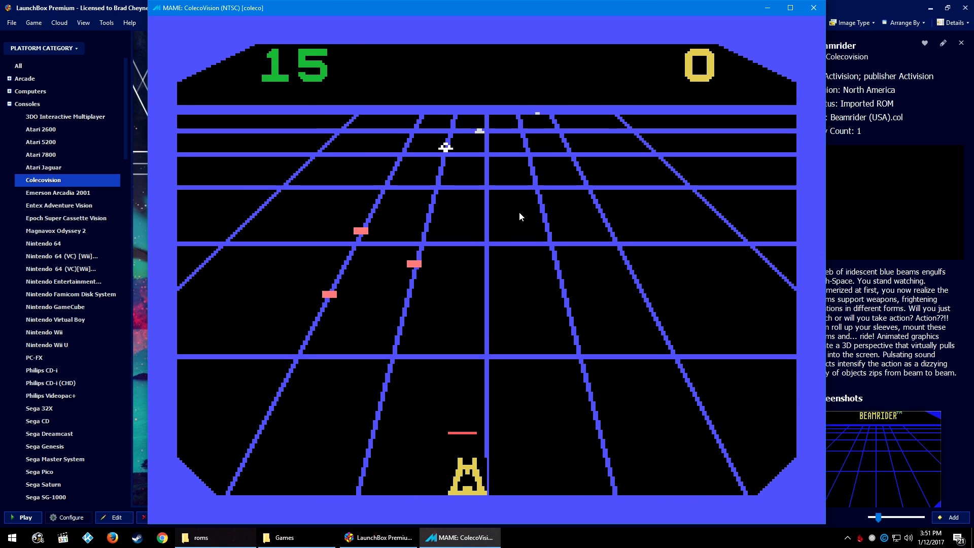
pyautogui.press('ctrl')
pyautogui.press('Left')
pyautogui.press('Right')
pyautogui.press('Right')
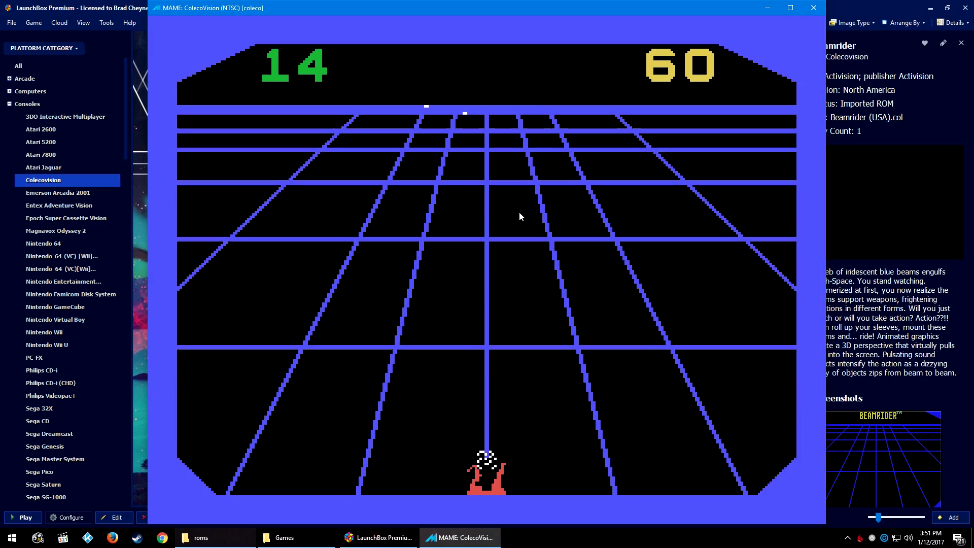
pyautogui.click(814, 9)
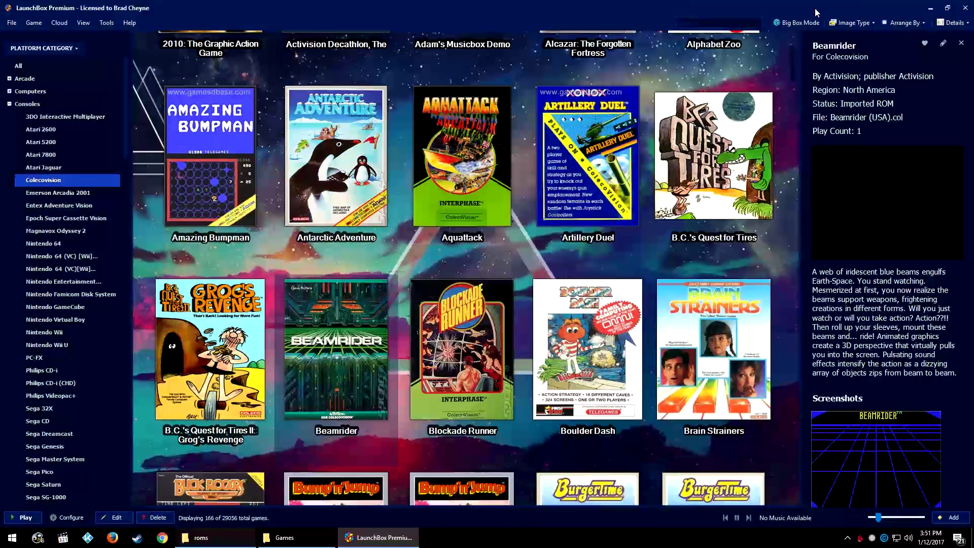